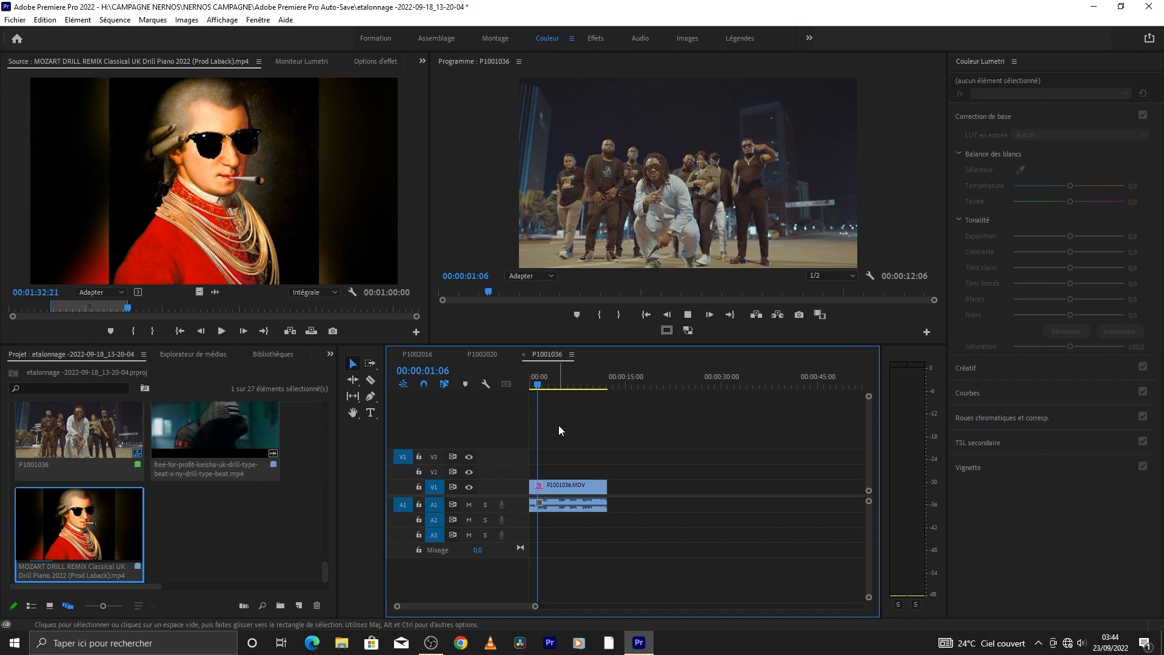
Raise the system speaker volume and replay the P1001036 sequence from about 3 seconds.
key("space")
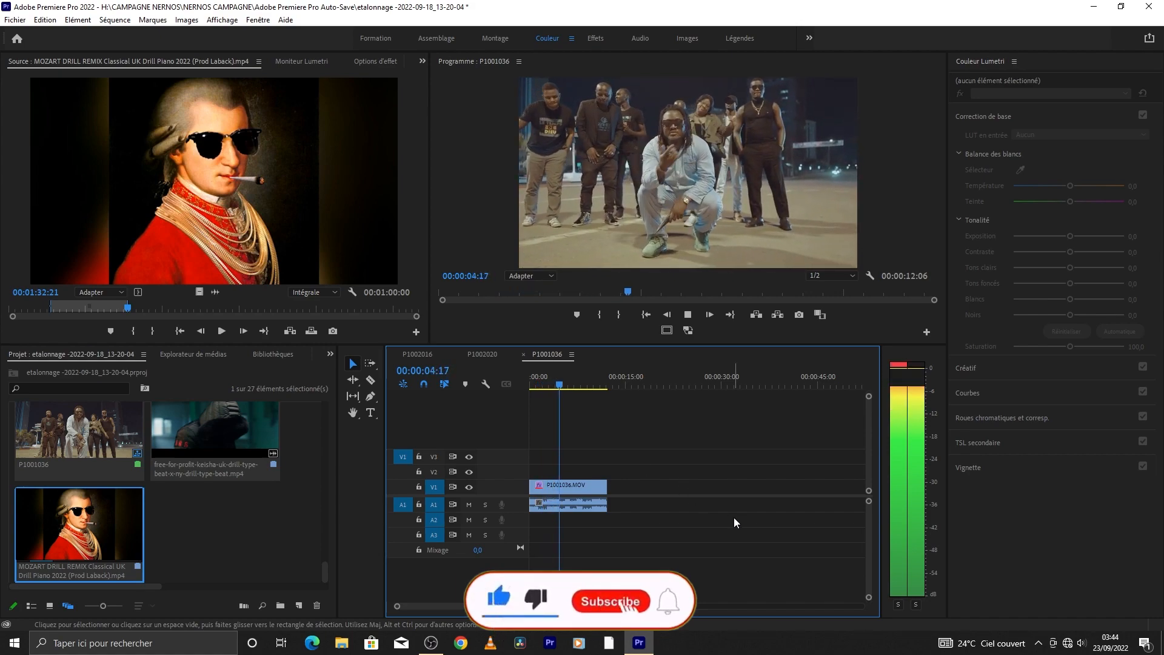
key("space")
left_click(1081, 643)
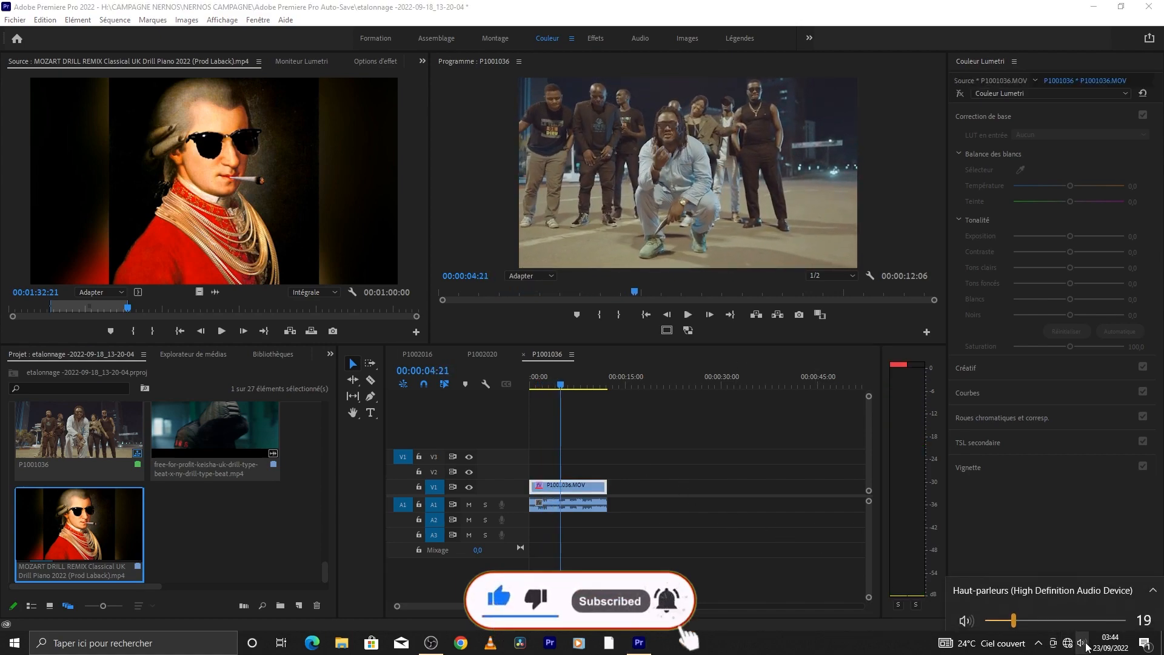
scroll(1084, 622, "up", 12)
left_click(716, 446)
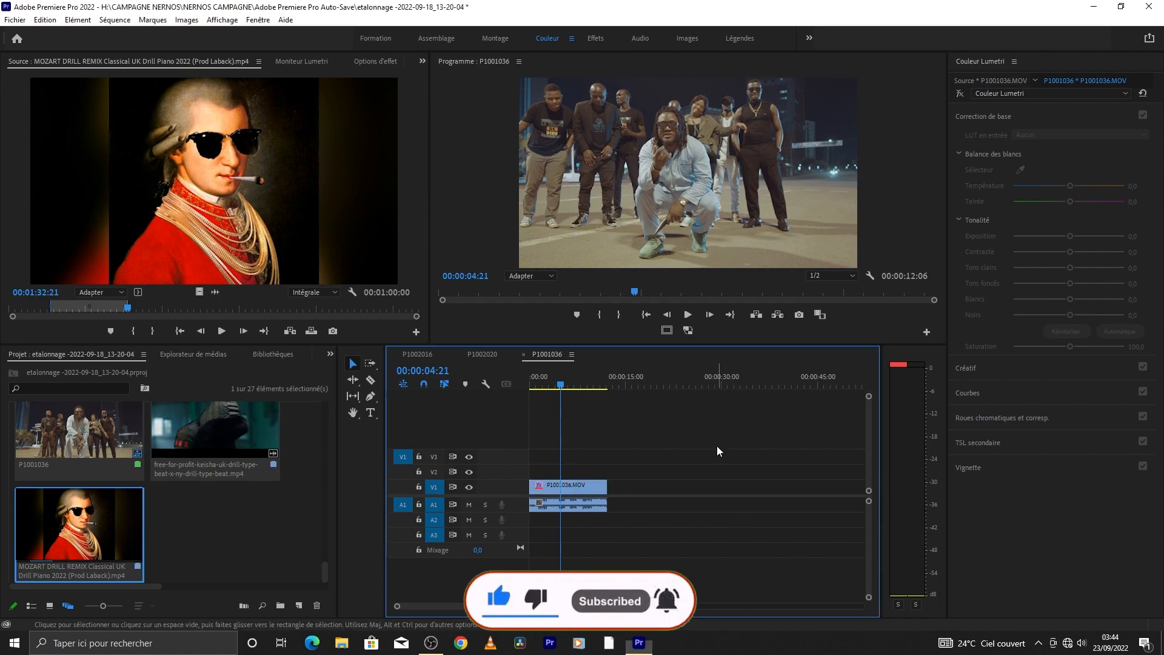
left_click_drag(561, 383, 548, 387)
key("space")
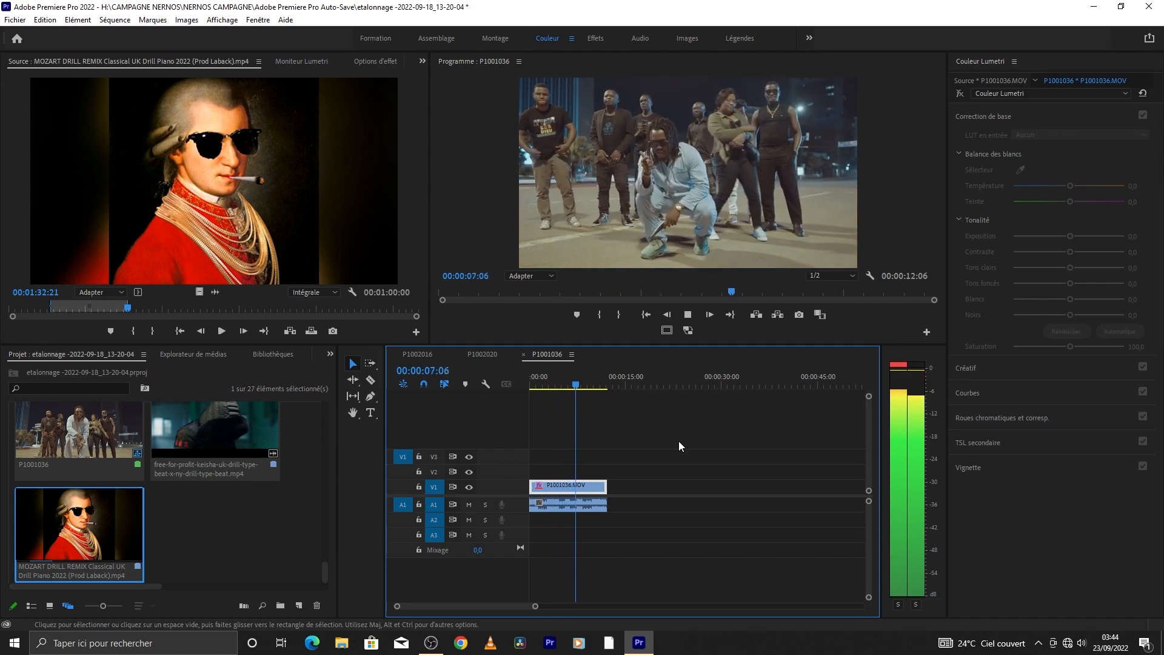
Set the system speaker volume to 75 and replay the P1001036 sequence from near its beginning.
left_click(1085, 647)
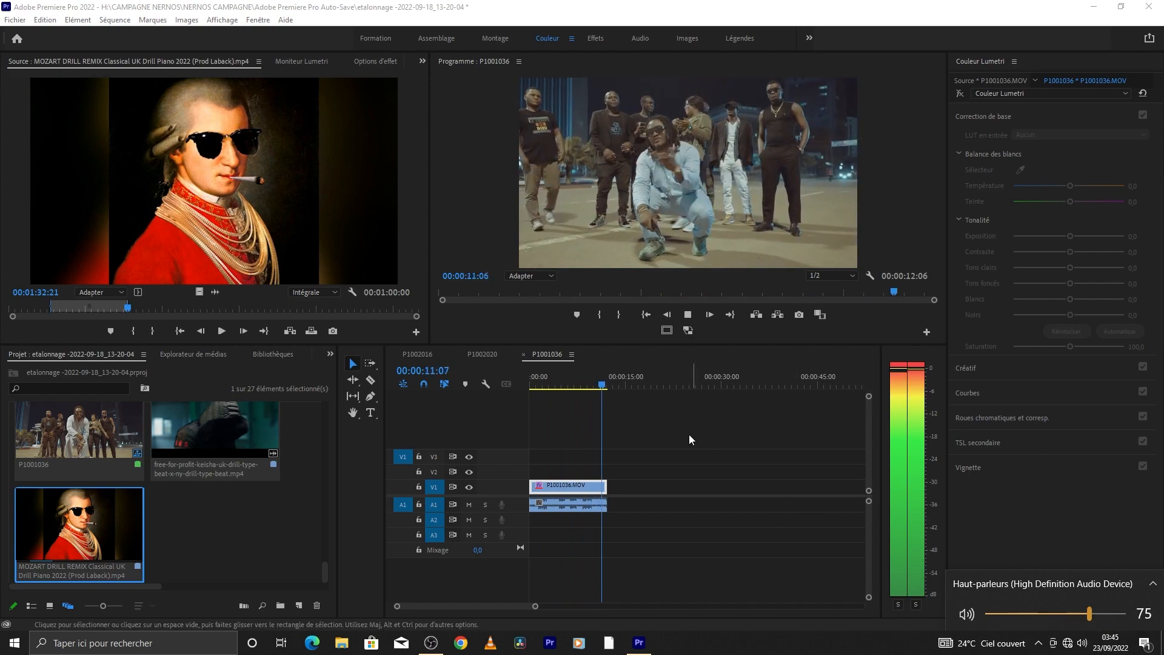
left_click(589, 426)
key("space")
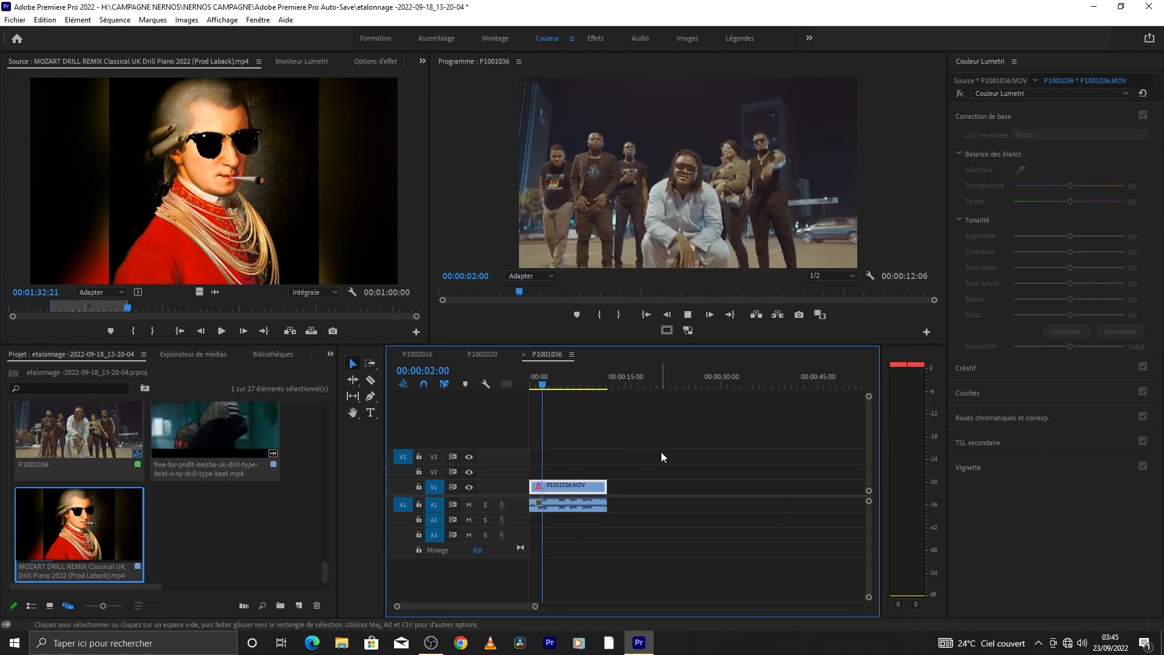
key("space")
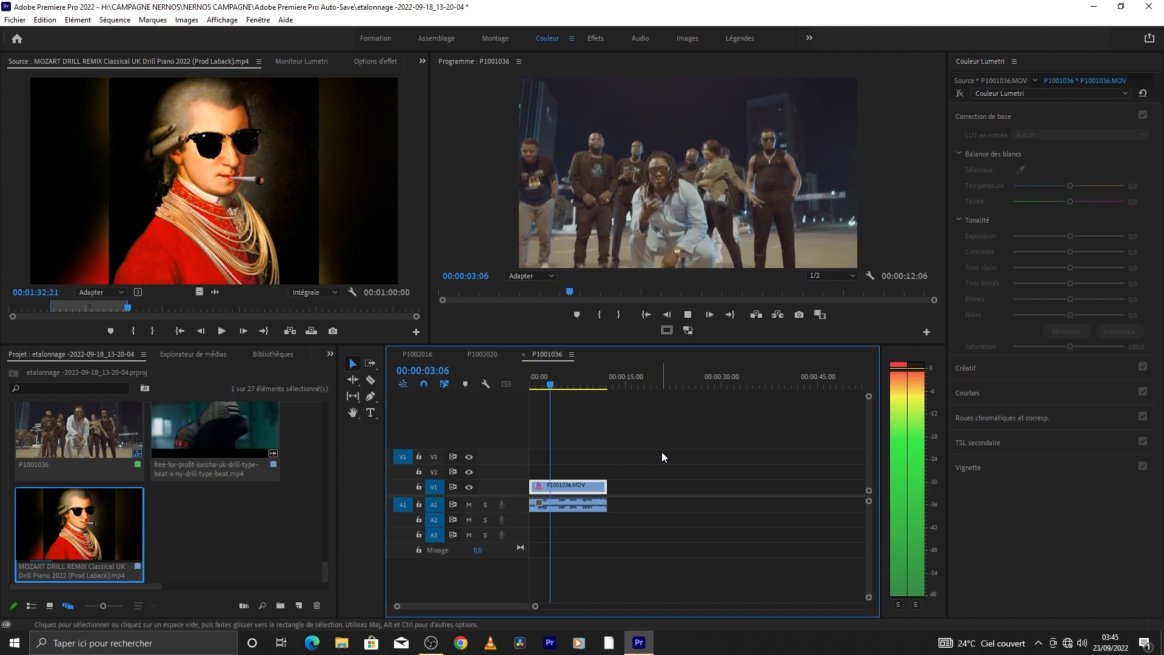
key("space")
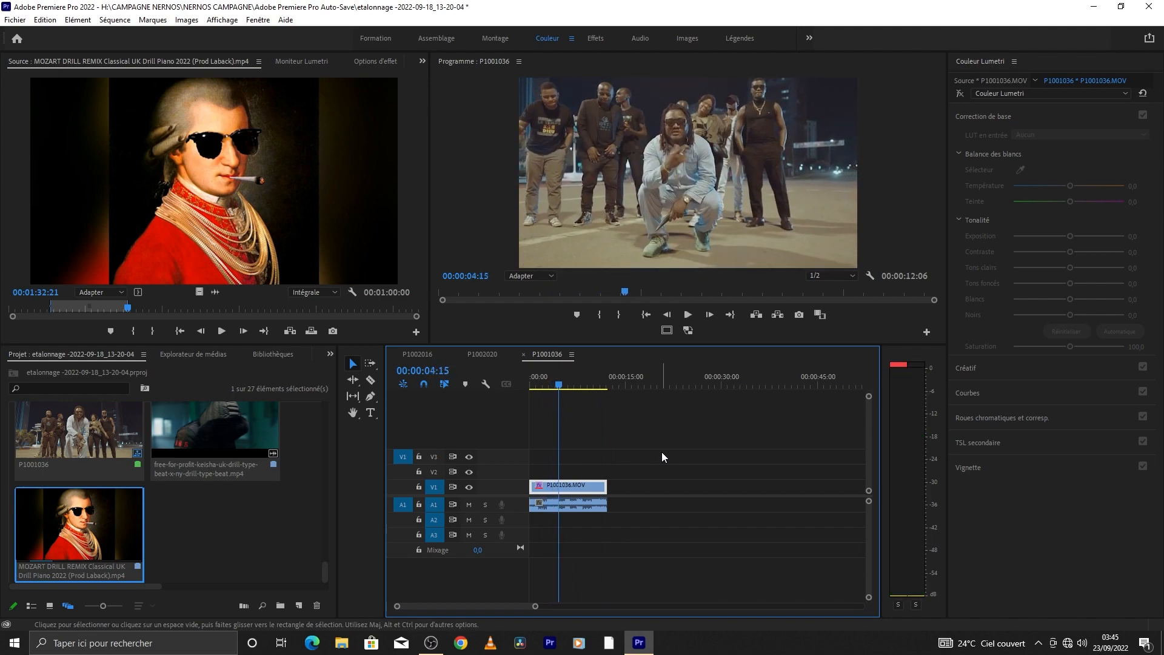
Lower the system speaker volume and return to the sequence timeline.
left_click(1081, 644)
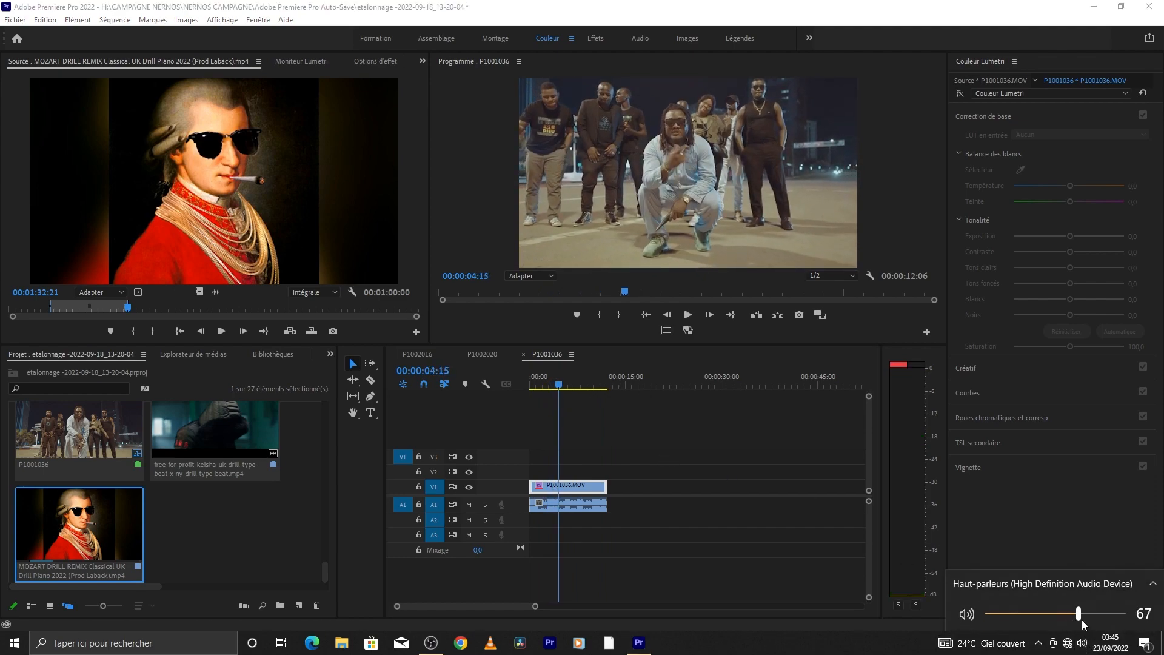
scroll(1078, 609, "down", 10)
scroll(1077, 602, "down", 3)
left_click(827, 526)
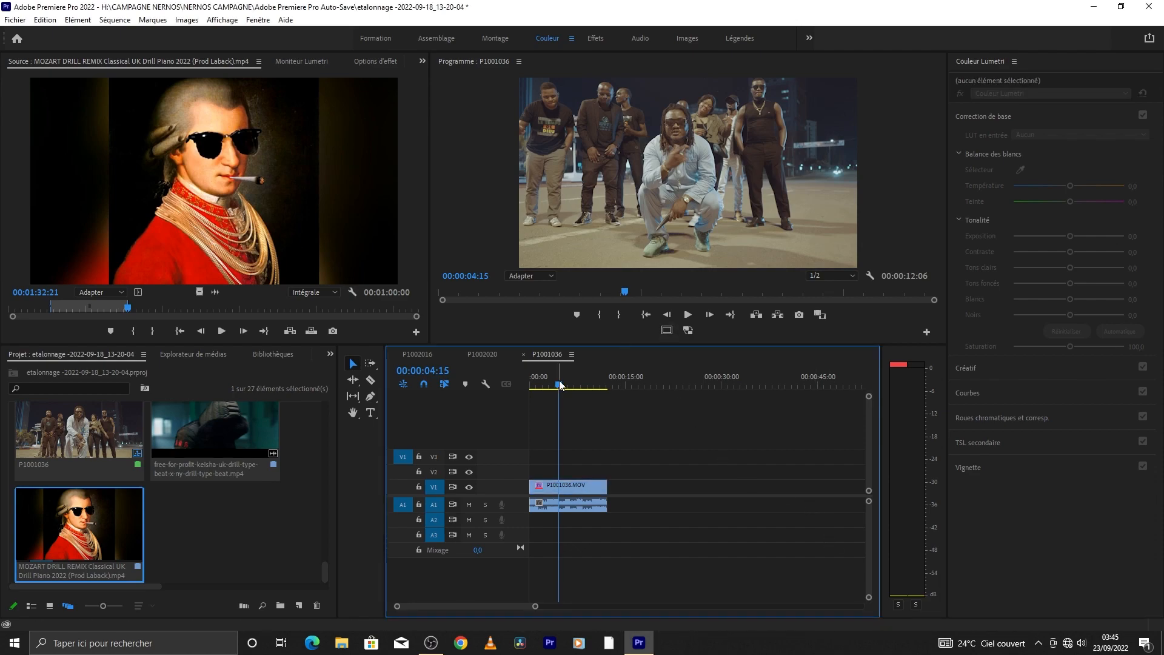
Replay the section of P1001036 between about 3 and 5 seconds several times to locate the cut point.
left_click_drag(559, 385, 545, 384)
key("space")
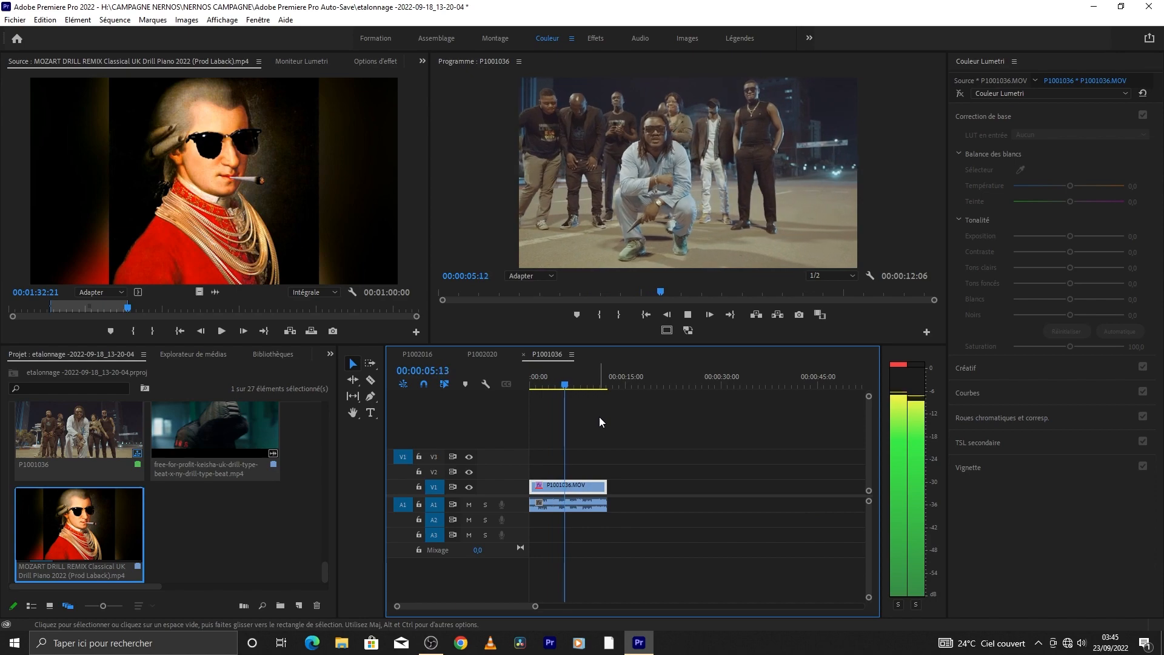
key("space")
left_click_drag(573, 383, 554, 384)
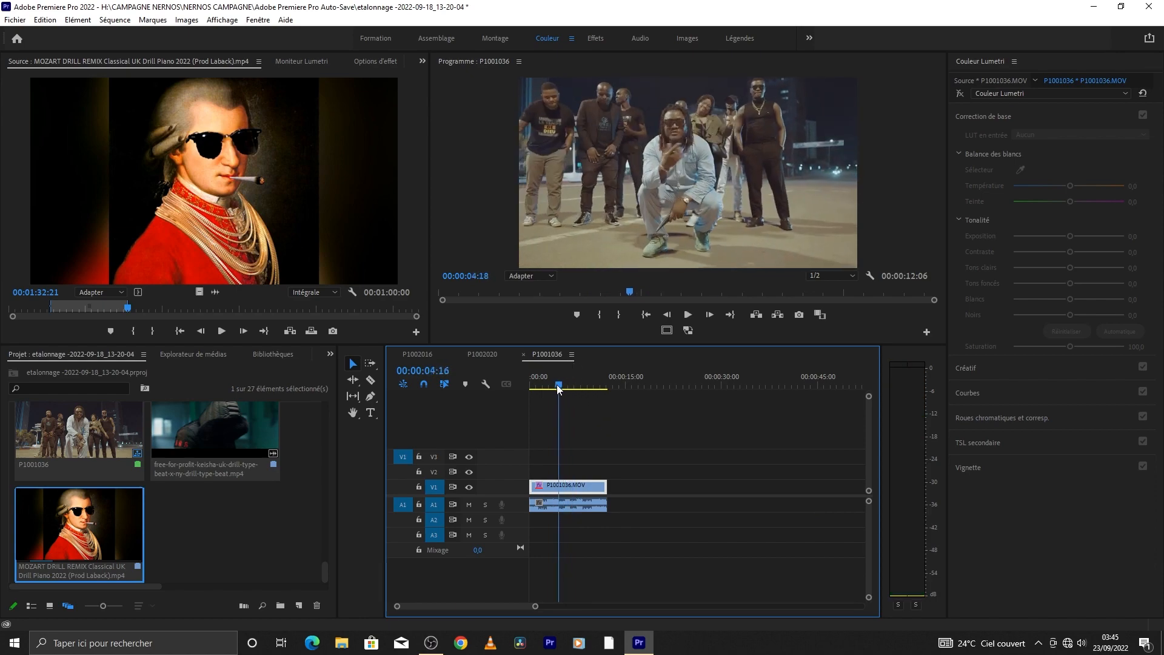
key("space")
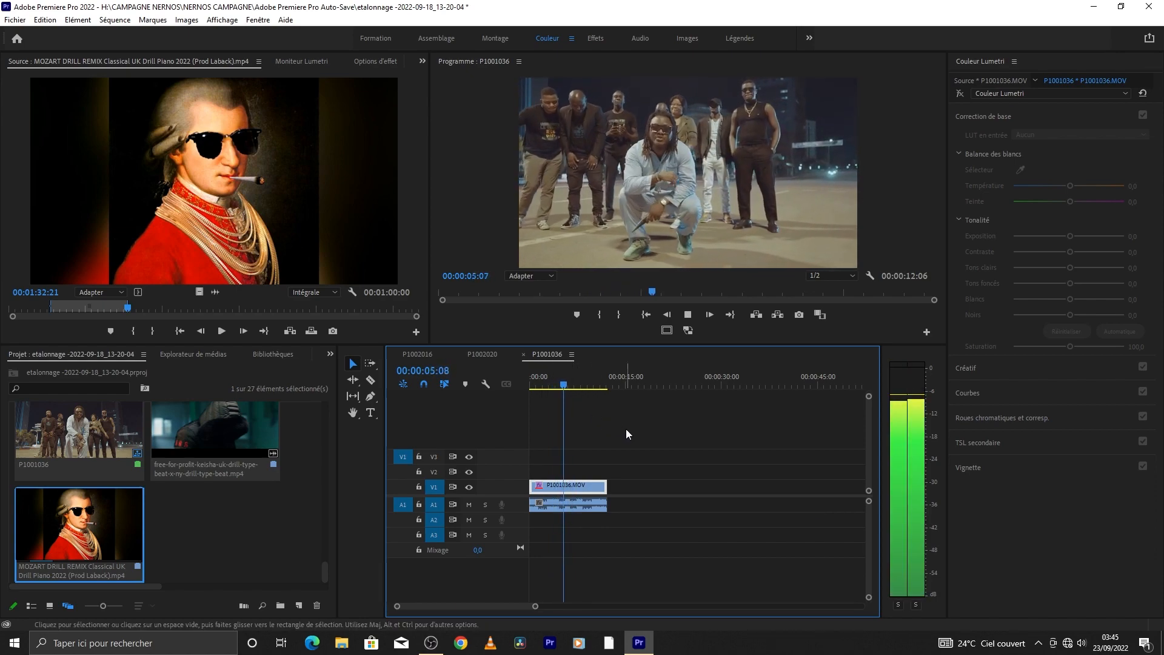
left_click(552, 387)
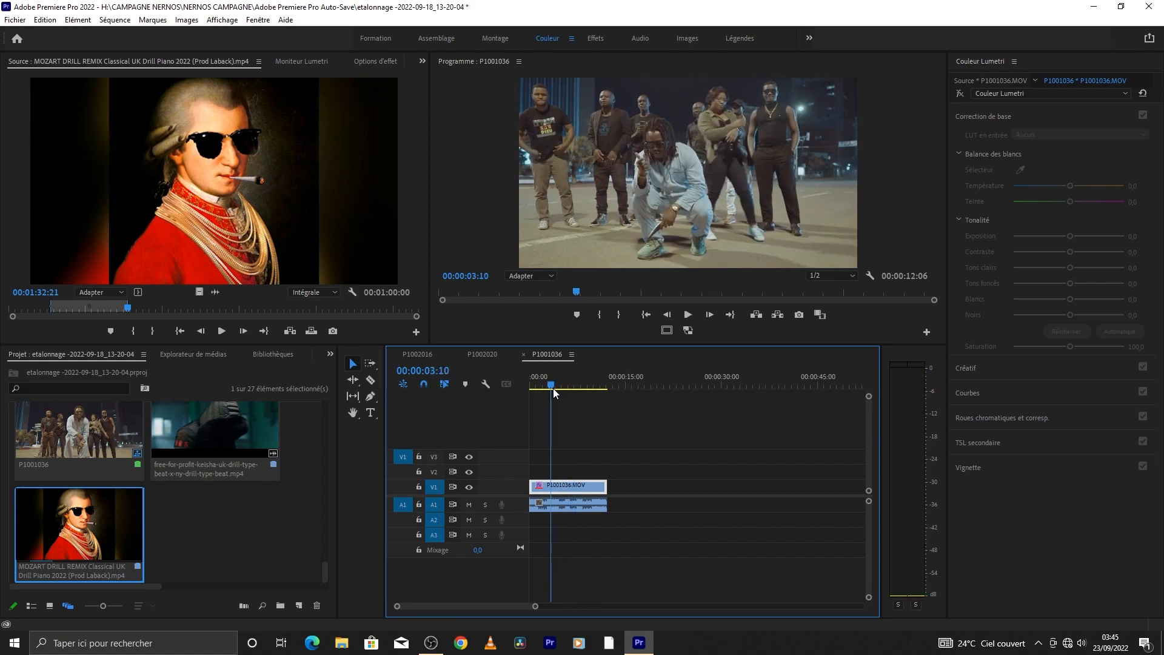
key("space")
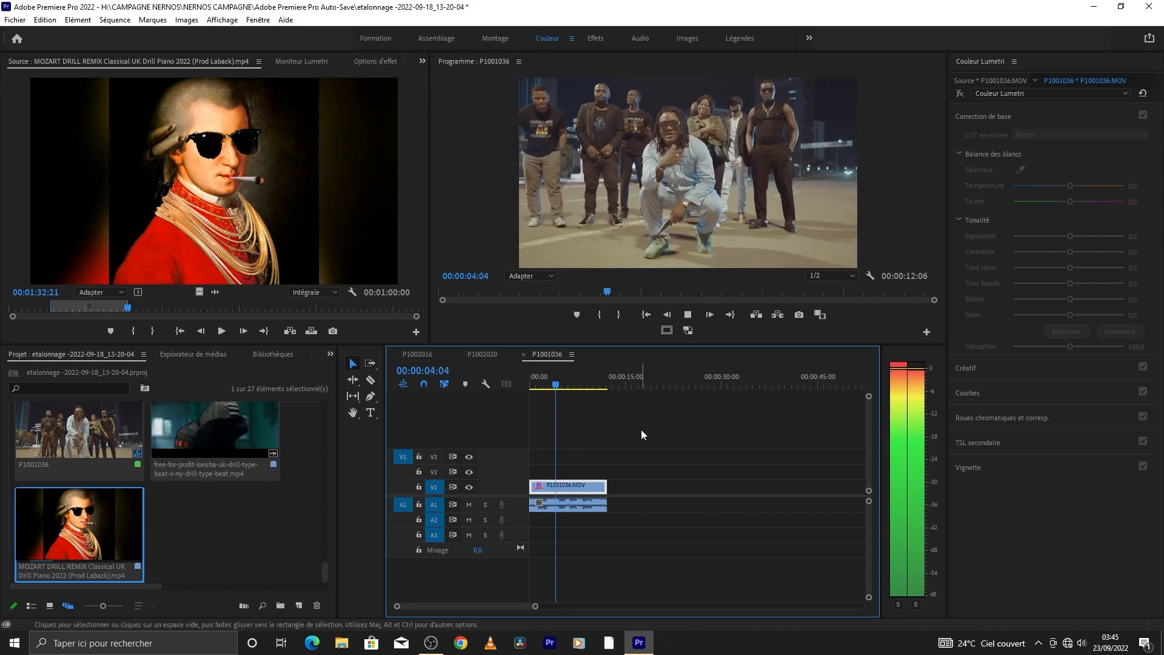
key("space")
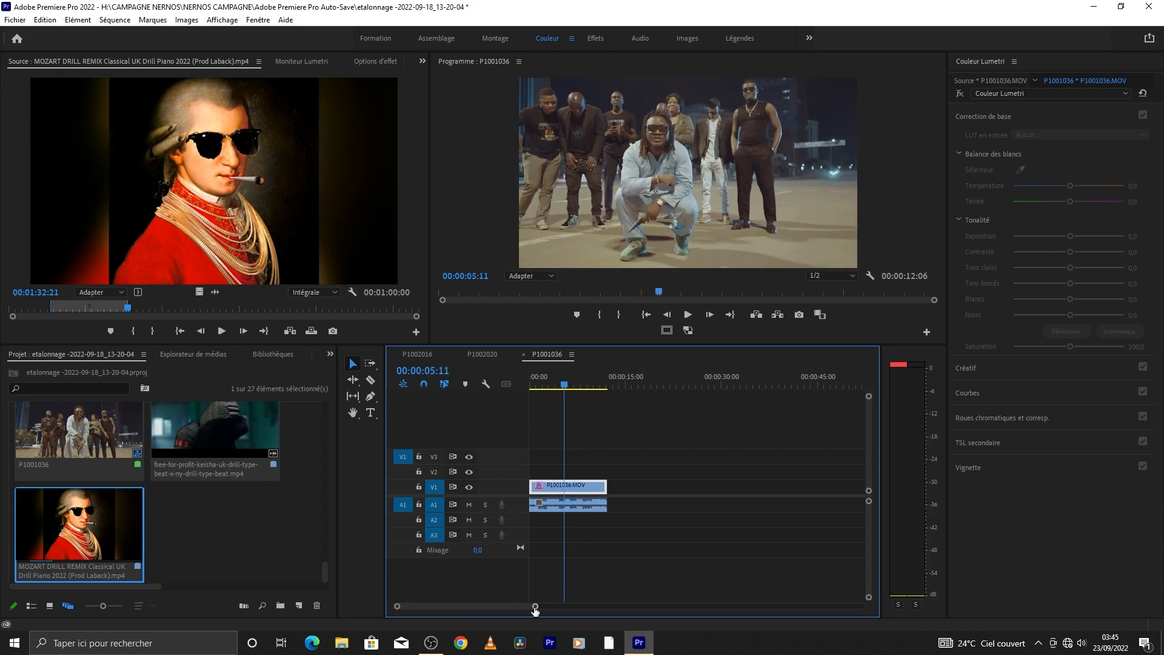
Cut the P1001036.MOV clip on track V1 at 00:00:04:16 with the Razor tool.
left_click_drag(536, 605, 478, 606)
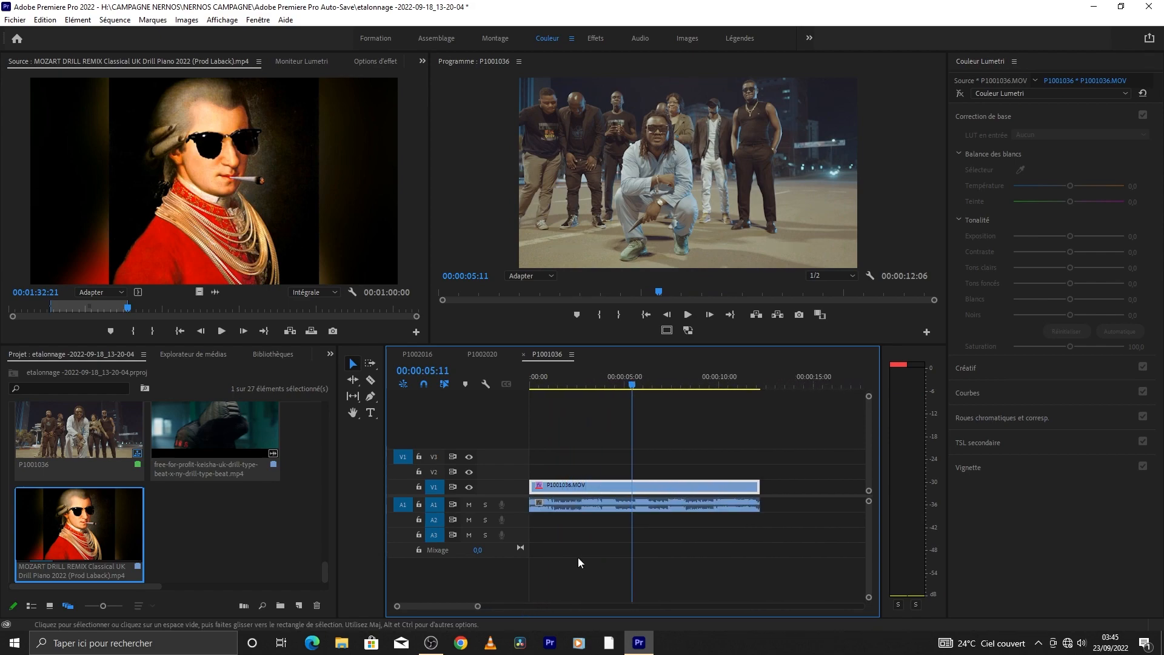
left_click(621, 386)
left_click_drag(621, 385, 612, 388)
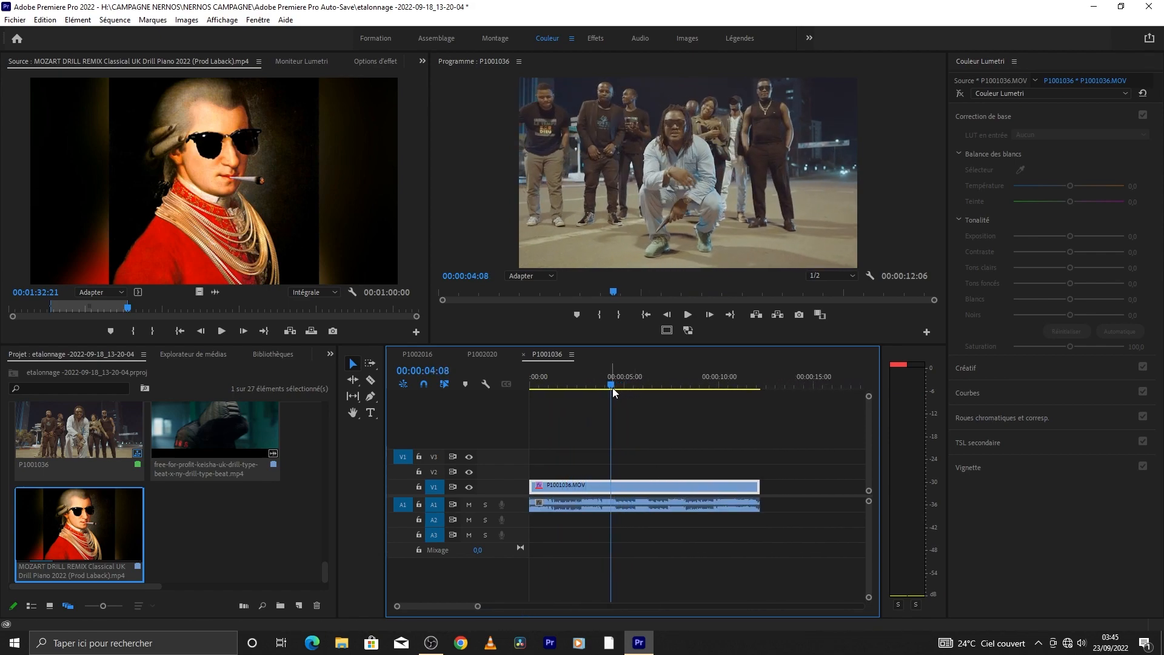
key("c")
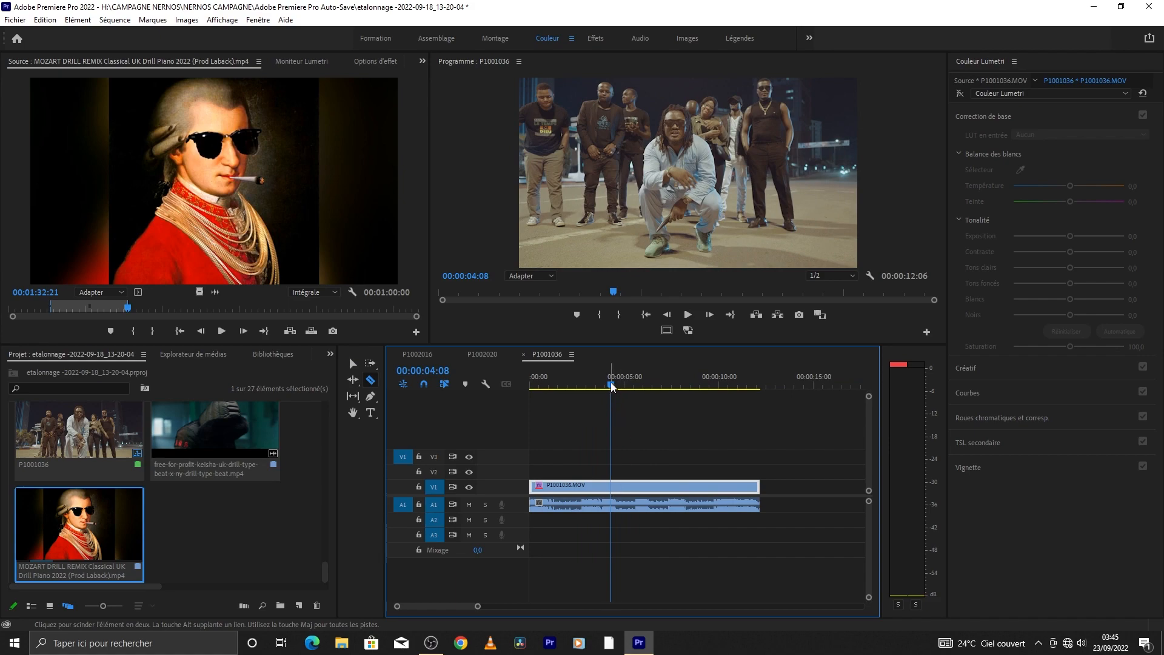
left_click_drag(611, 387, 617, 387)
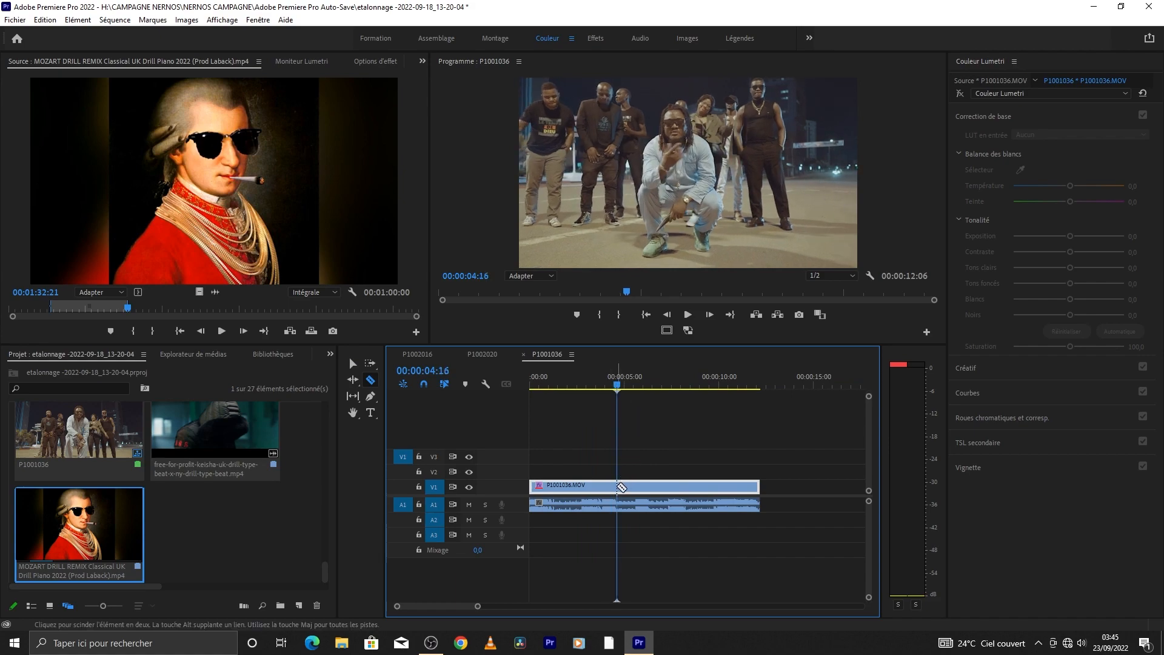
left_click(618, 485)
Play past the first cut and split the remaining P1001036.MOV clip again at about 7 seconds.
key("space")
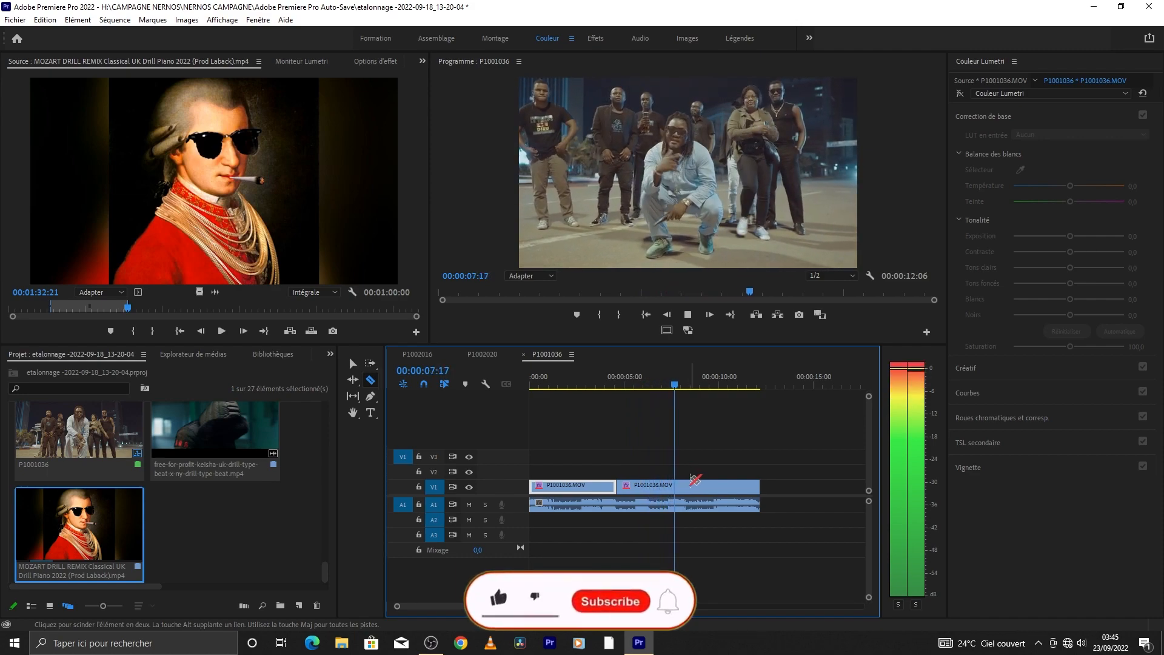
key("space")
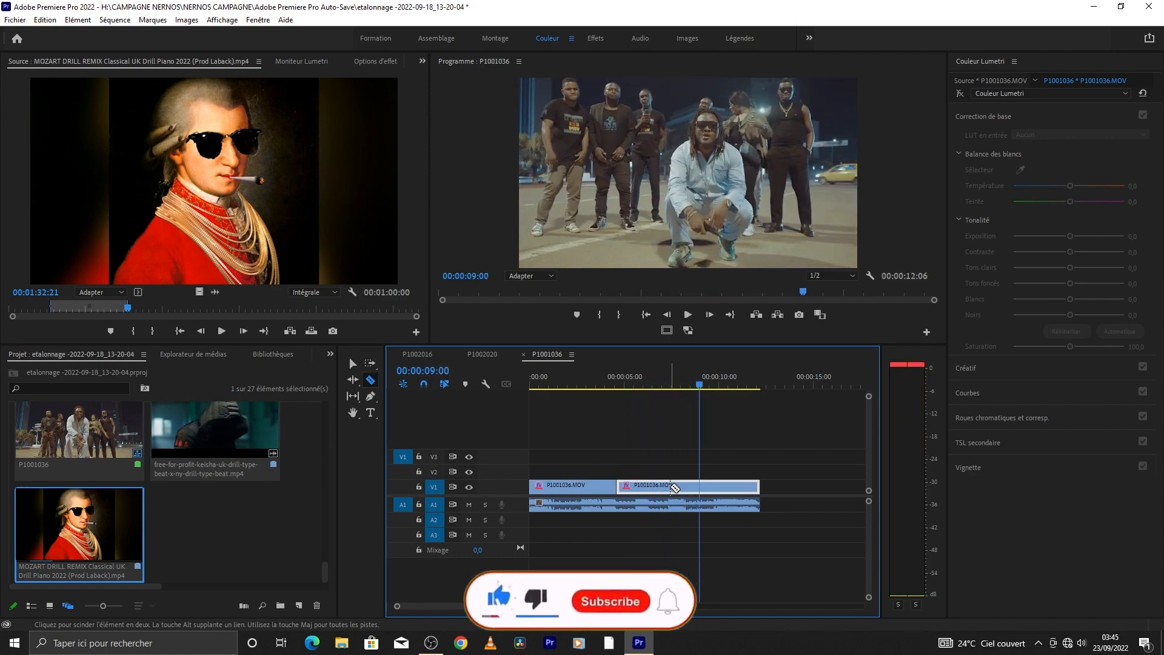
left_click(667, 486)
Play back the middle segment of P1001036.MOV, park the playhead at 00:00:05:11 and deselect all clips.
left_click_drag(698, 385, 632, 406)
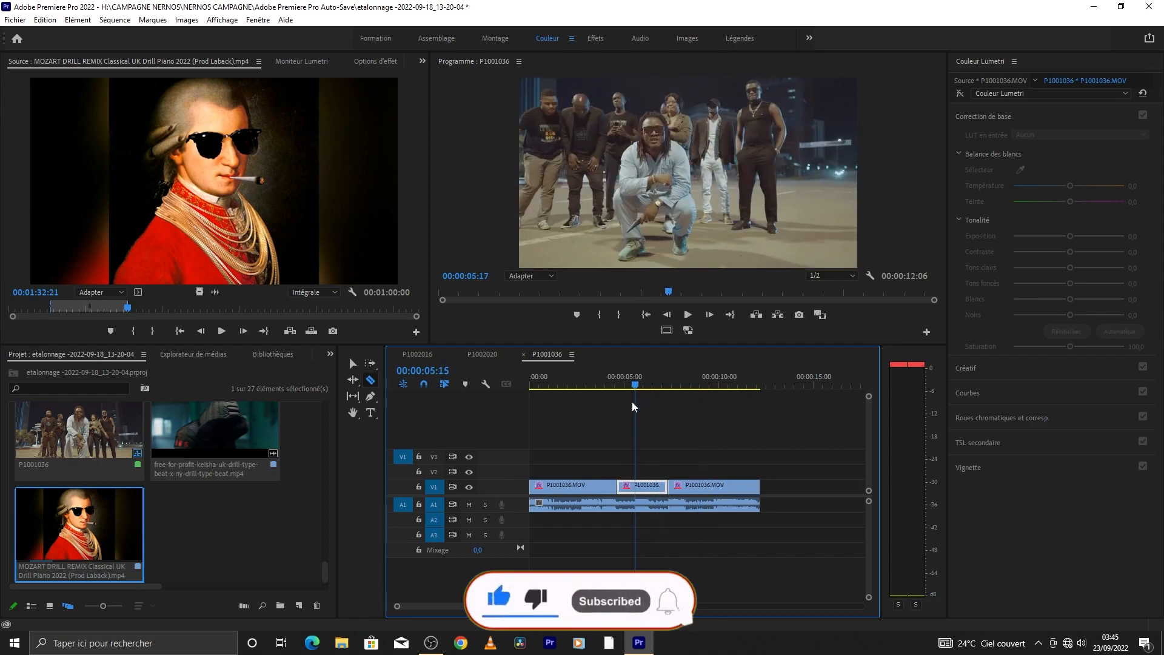
key("space")
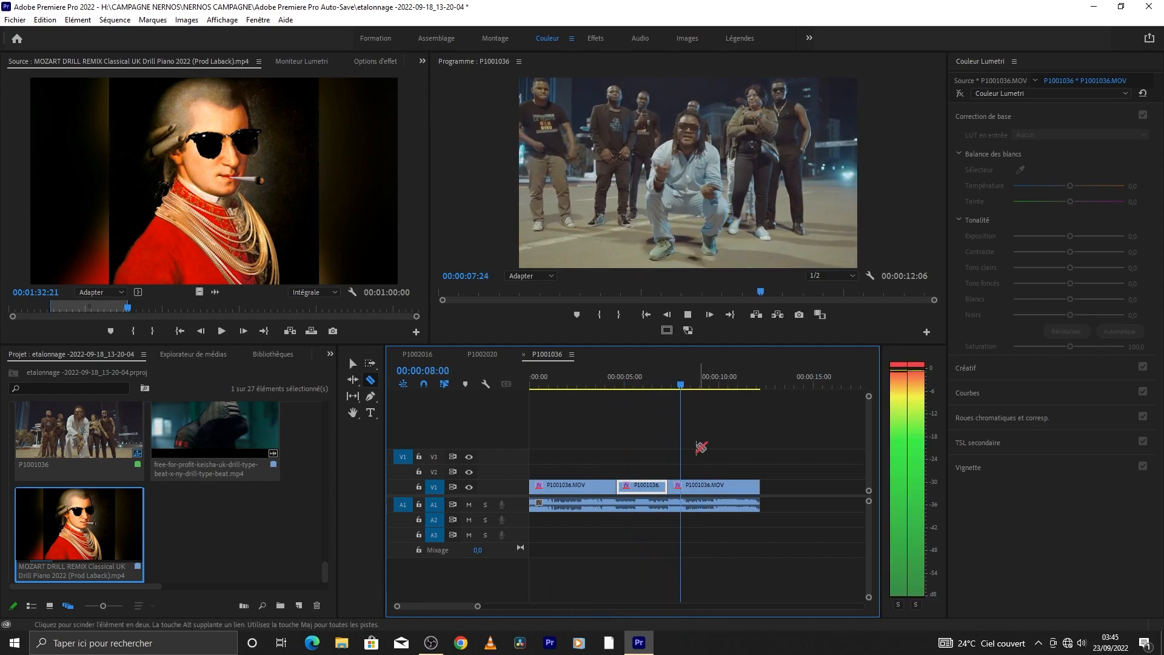
key("space")
key("v")
left_click(632, 399)
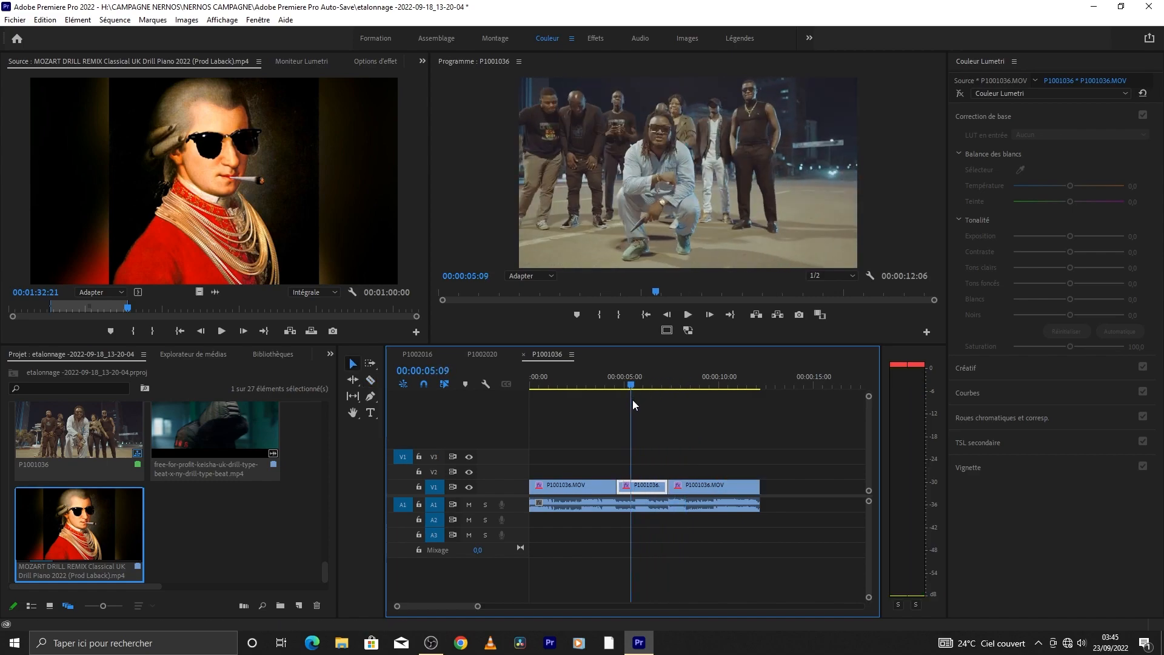
left_click_drag(632, 398, 632, 485)
left_click(649, 465)
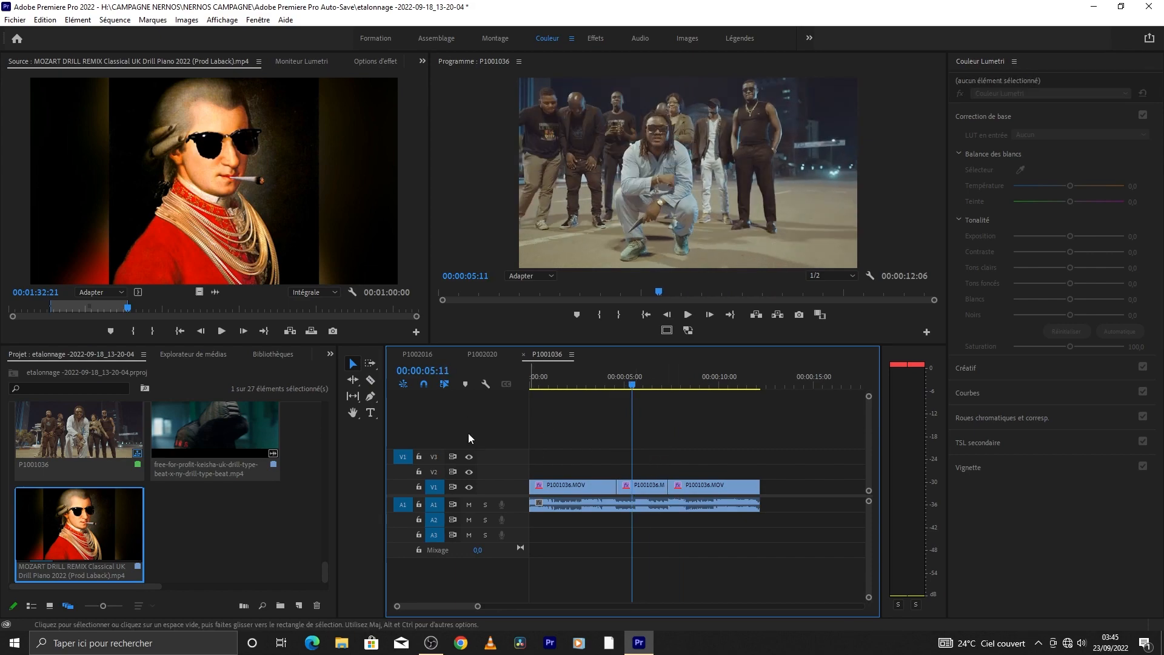
Display the Effects library with its preset bins.
left_click(330, 355)
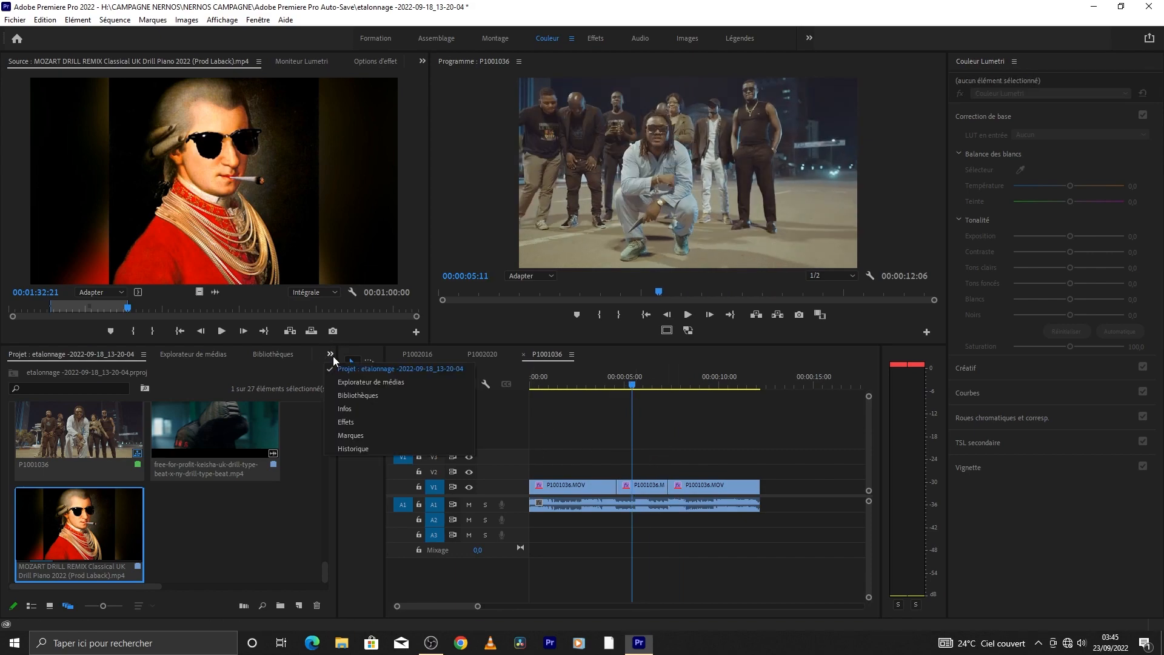
left_click(352, 421)
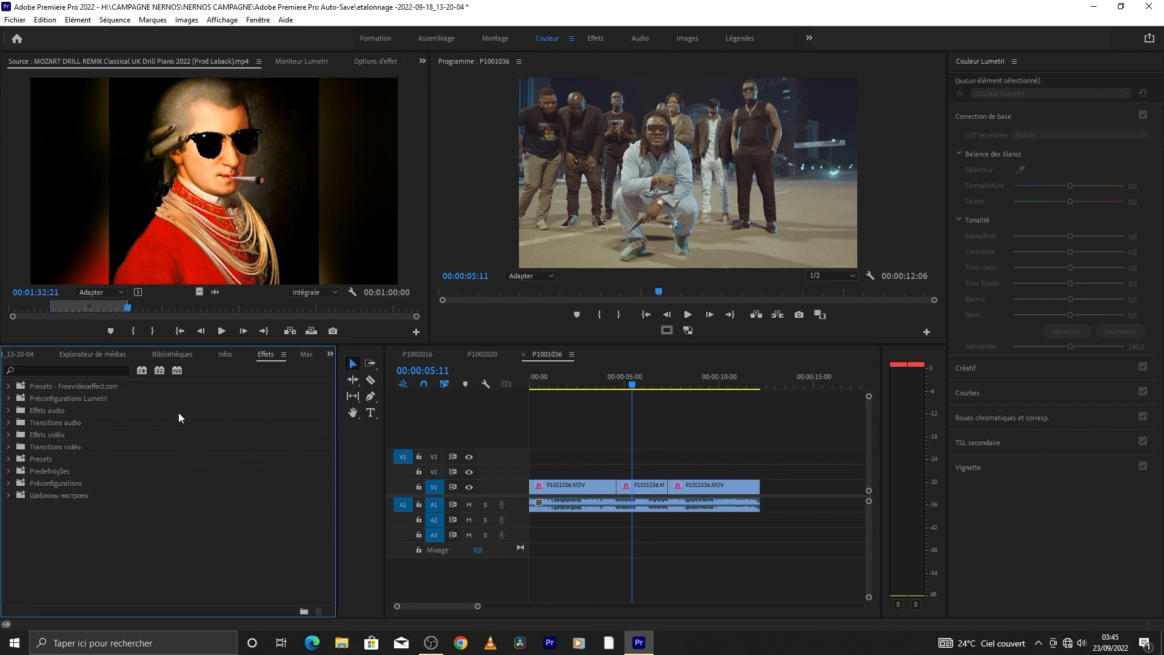
right_click(166, 437)
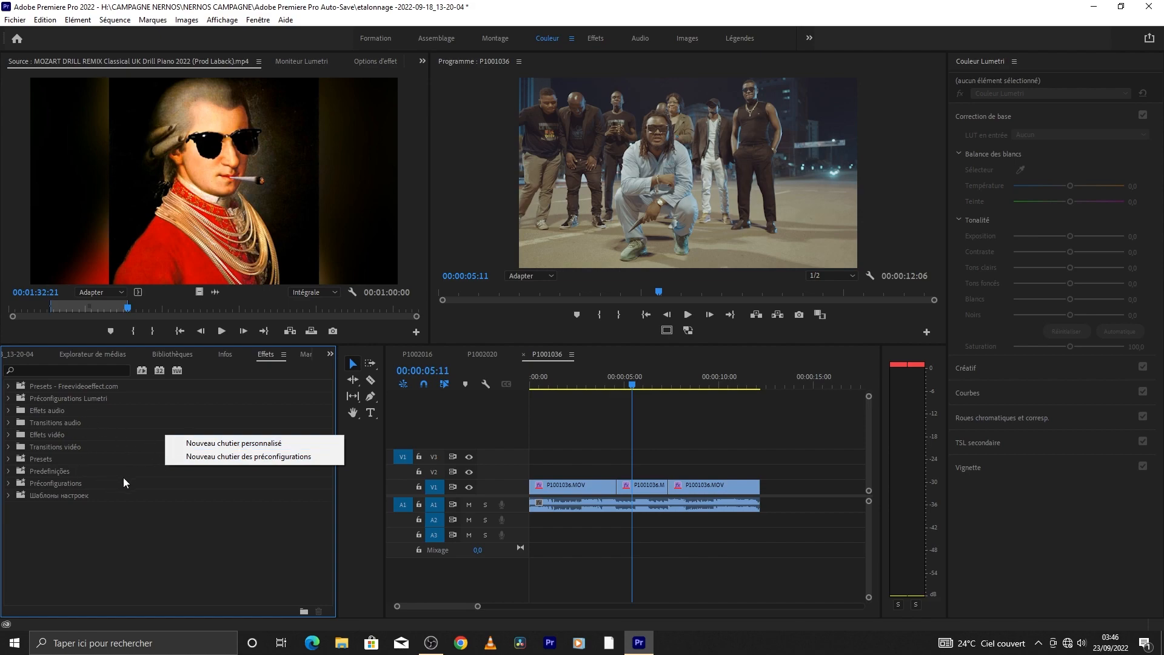
left_click(192, 507)
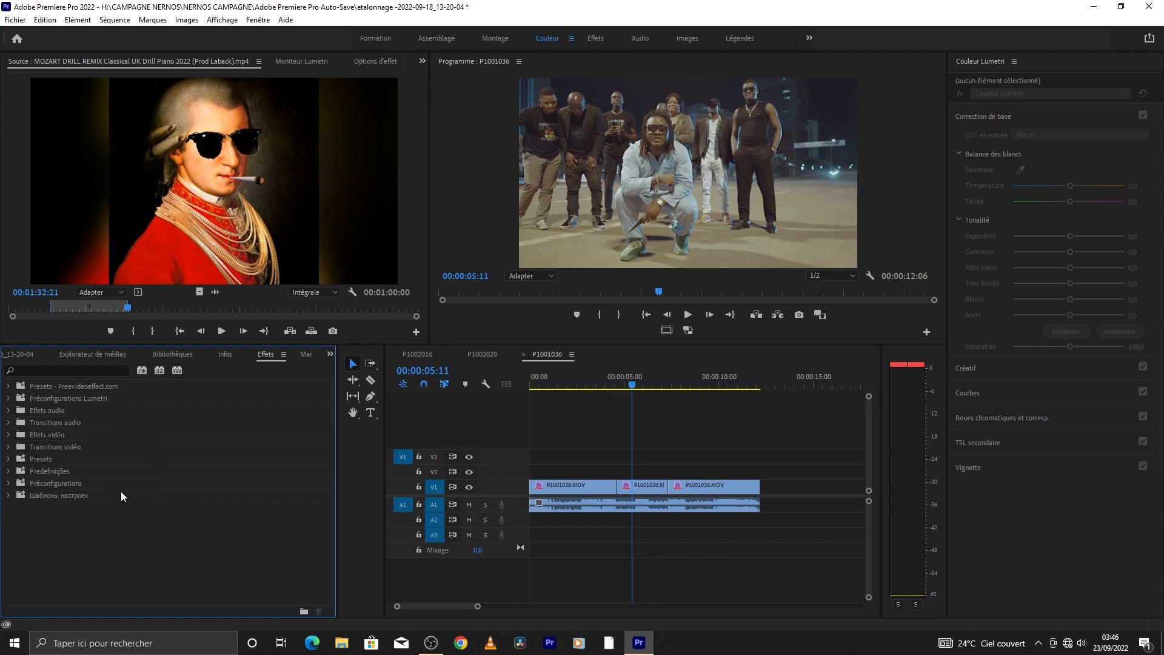
Import the st_Shutter Drag Preset file from the desktop folder st_Shutter Drag_Pr-Preset into the effects presets.
right_click(115, 485)
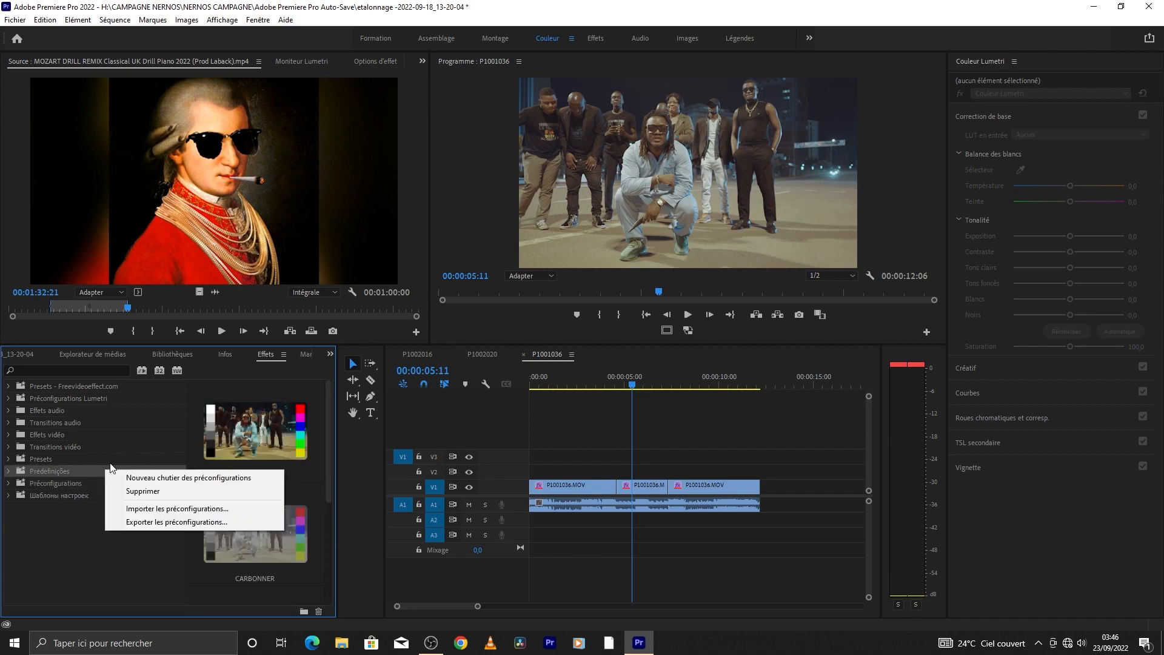
right_click(112, 459)
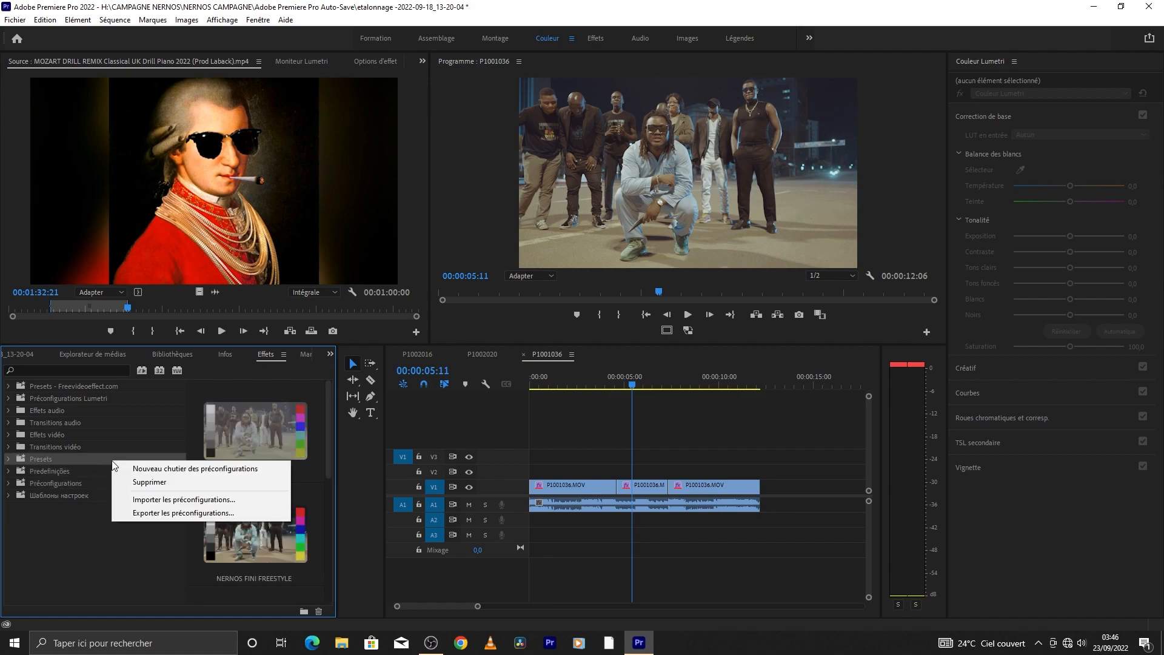
left_click(182, 503)
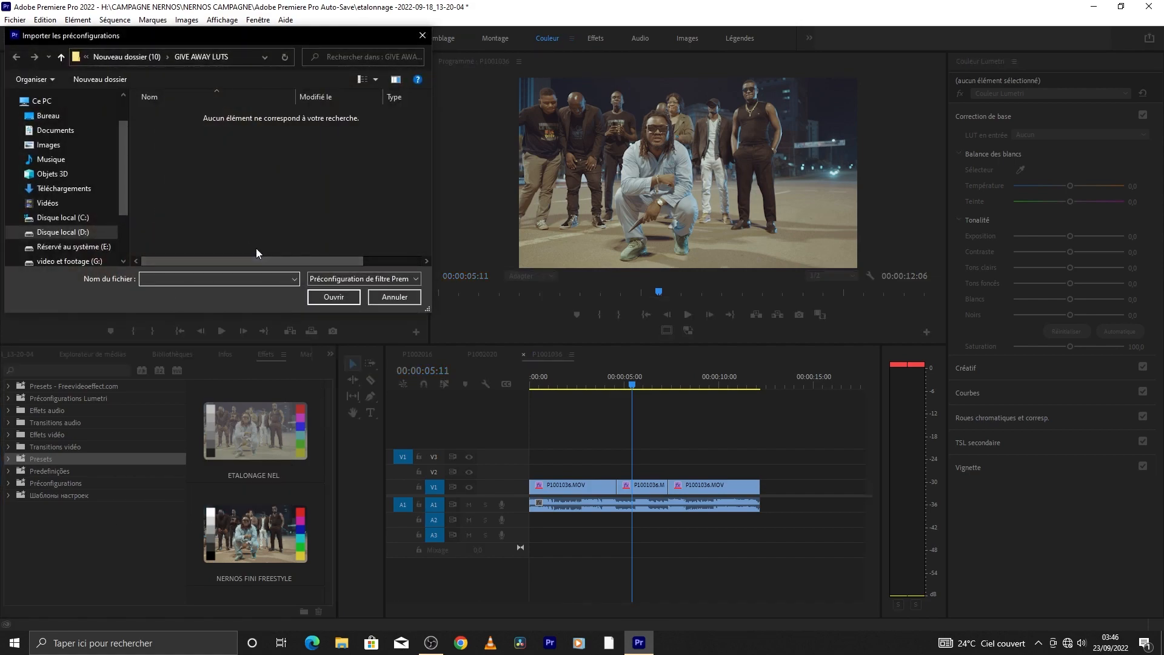
left_click(59, 117)
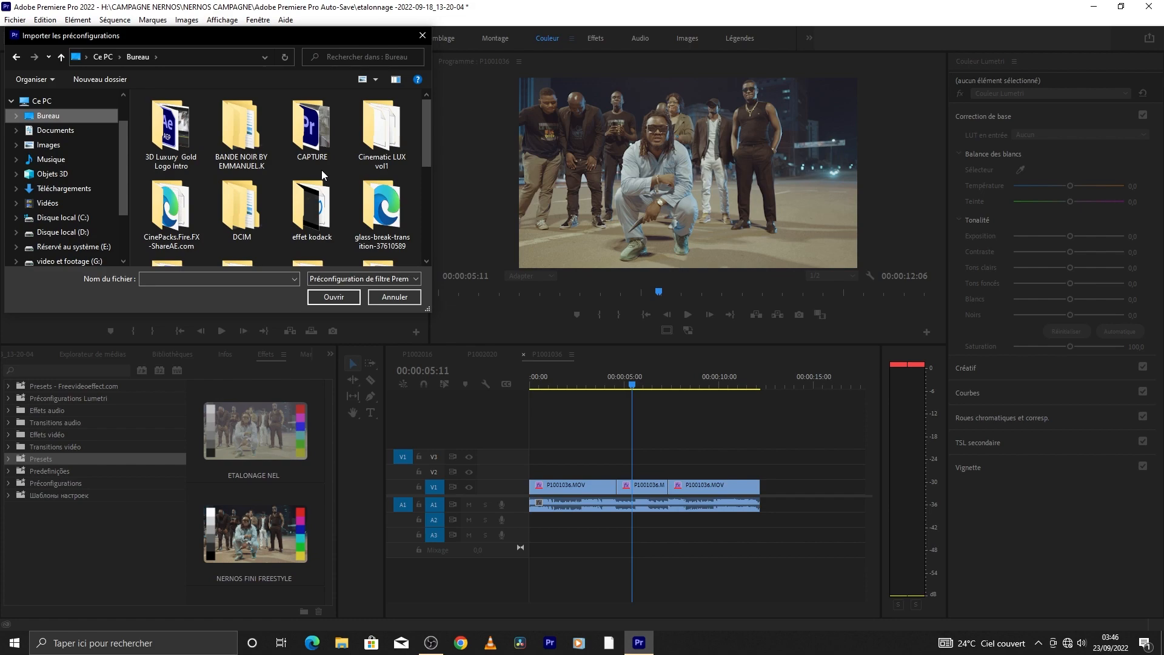
scroll(320, 175, "down", 5)
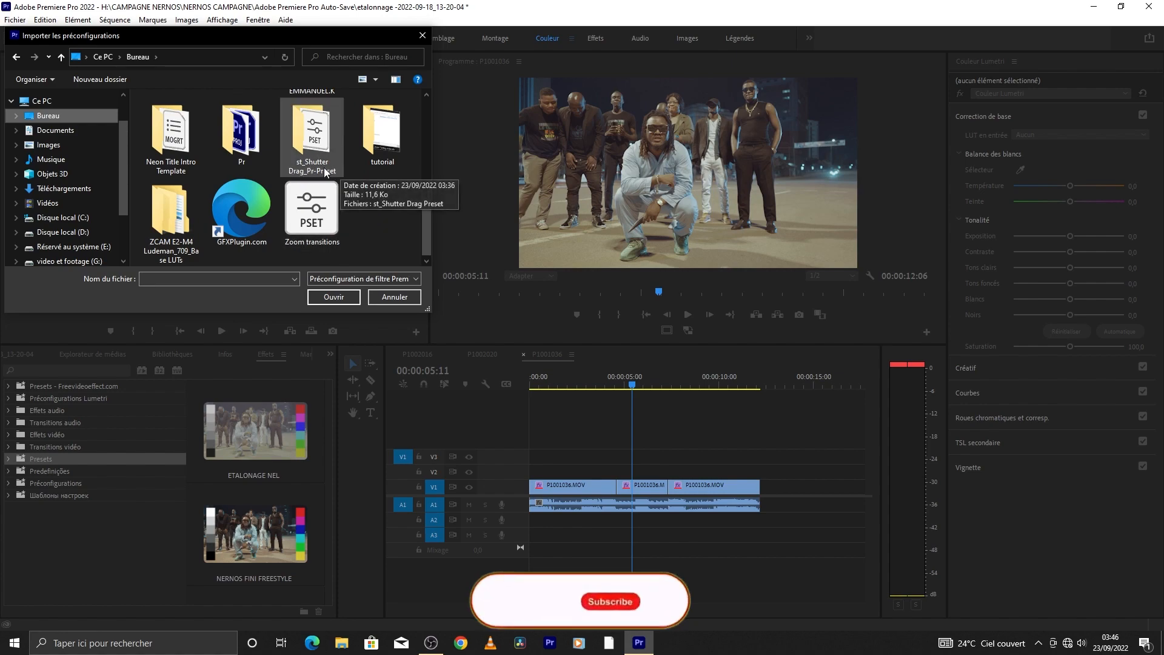
double_click(310, 168)
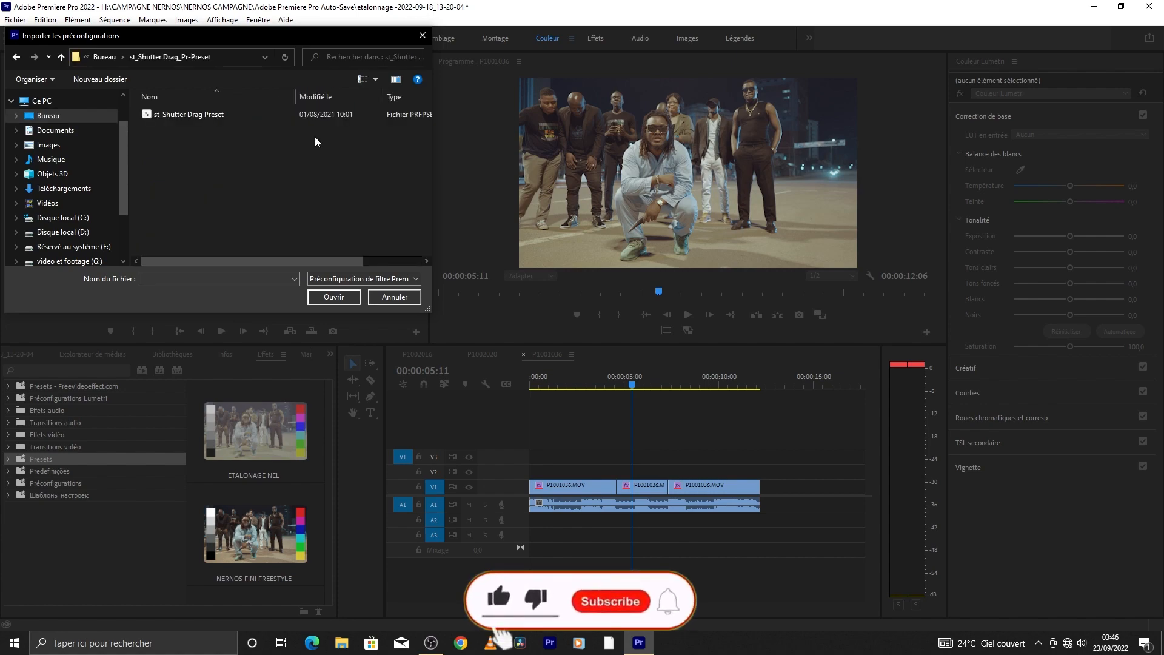
left_click(219, 116)
left_click(334, 297)
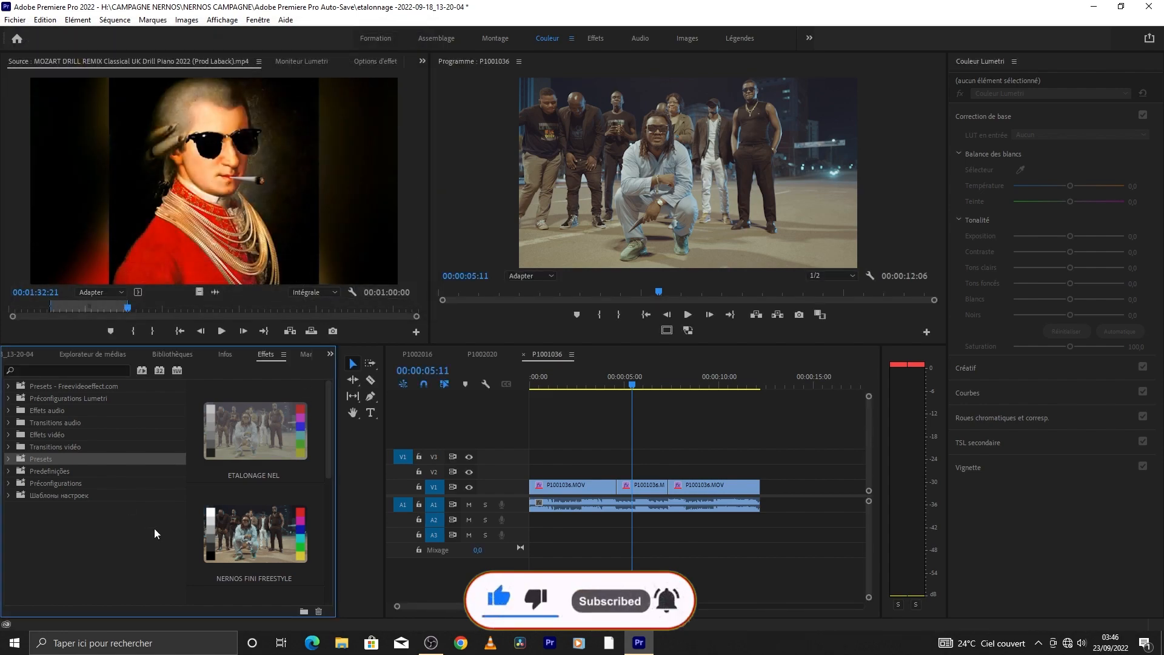
Apply the st - Shutter Drag preset from the Presets bin to the middle P1001036.MOV segment on track V1.
left_click(641, 485)
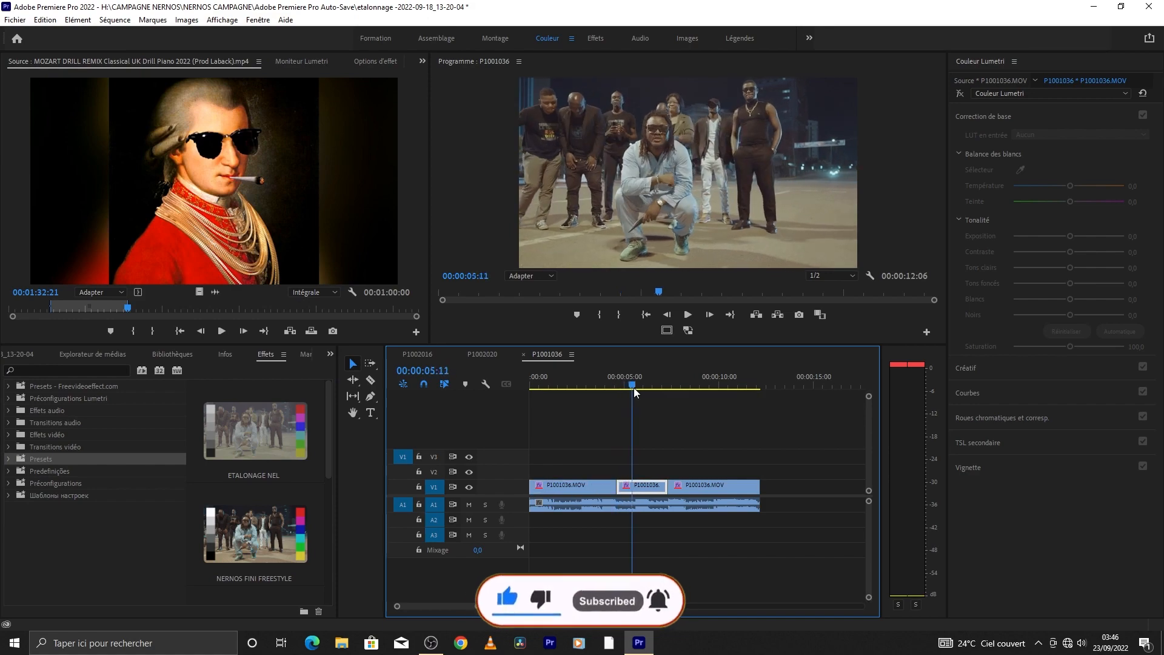
left_click(633, 388)
left_click(9, 458)
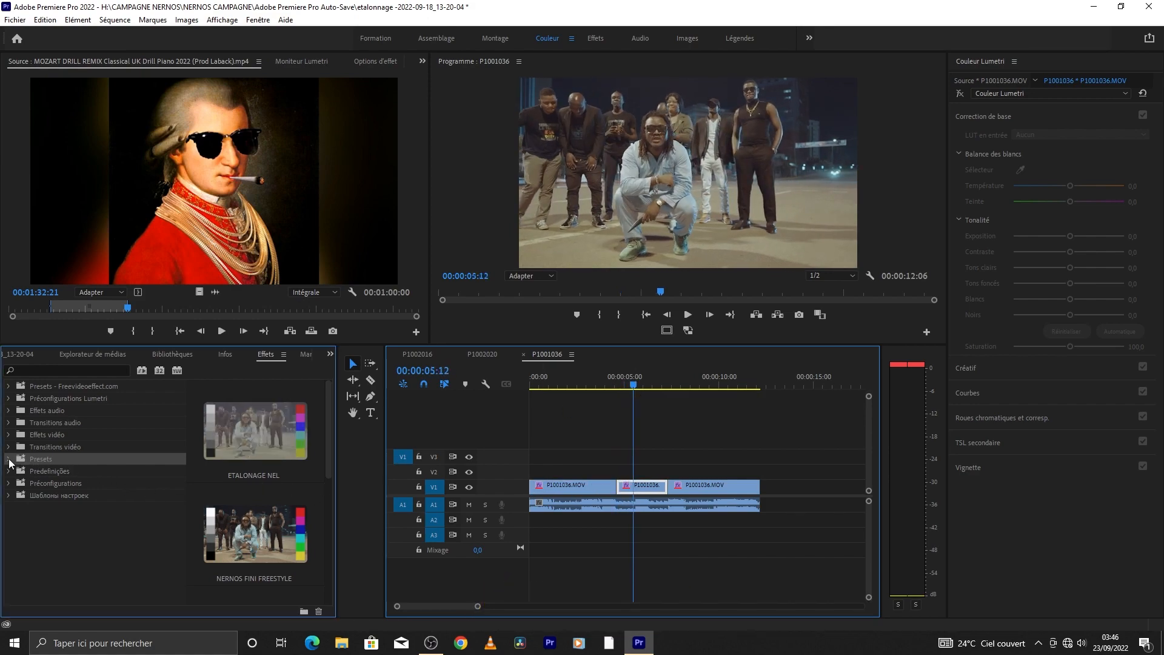
scroll(114, 516, "down", 2)
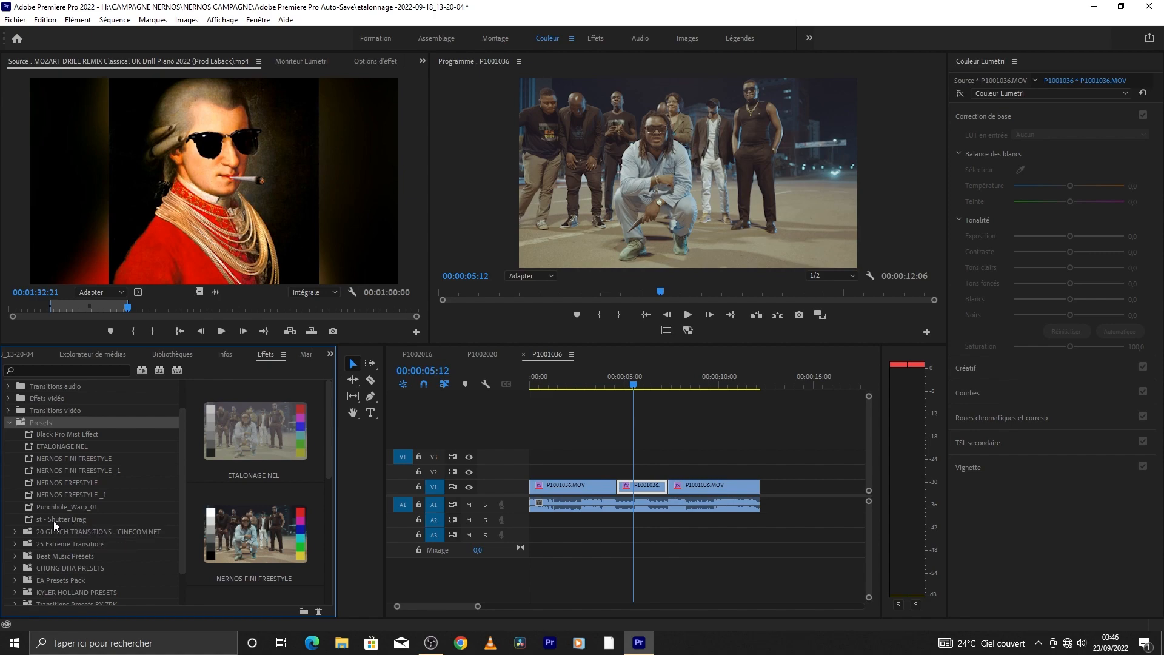
left_click_drag(53, 521, 633, 486)
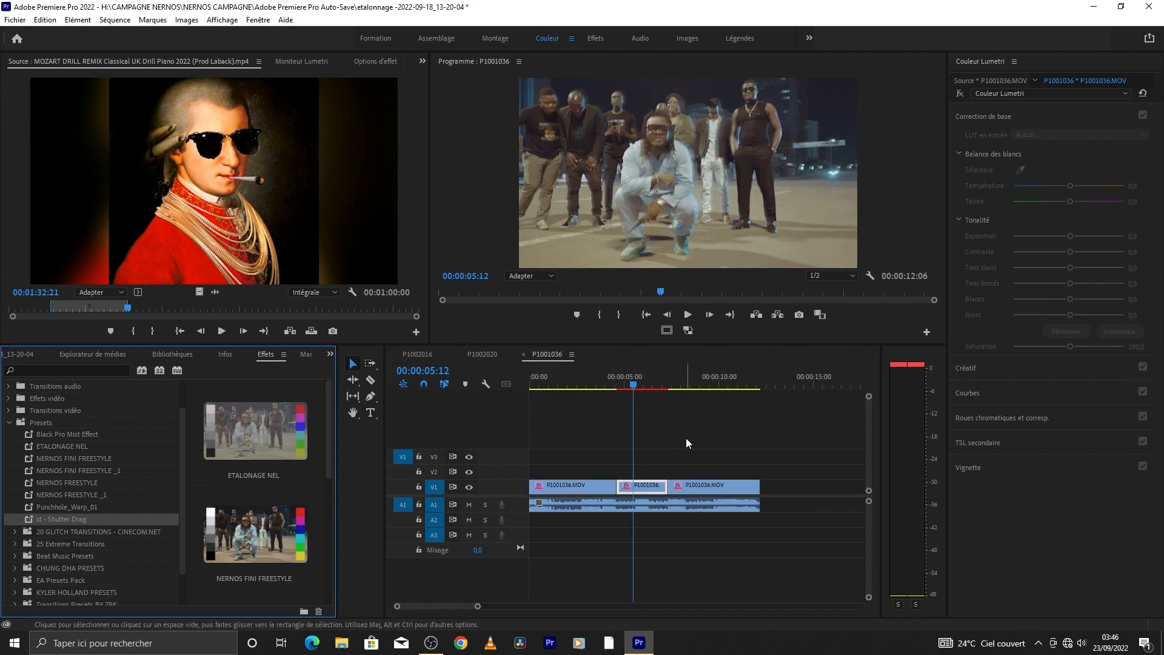
Play back the sequence repeatedly from just before the first cut and within the middle segment to review the shutter drag effect.
left_click_drag(648, 386, 609, 386)
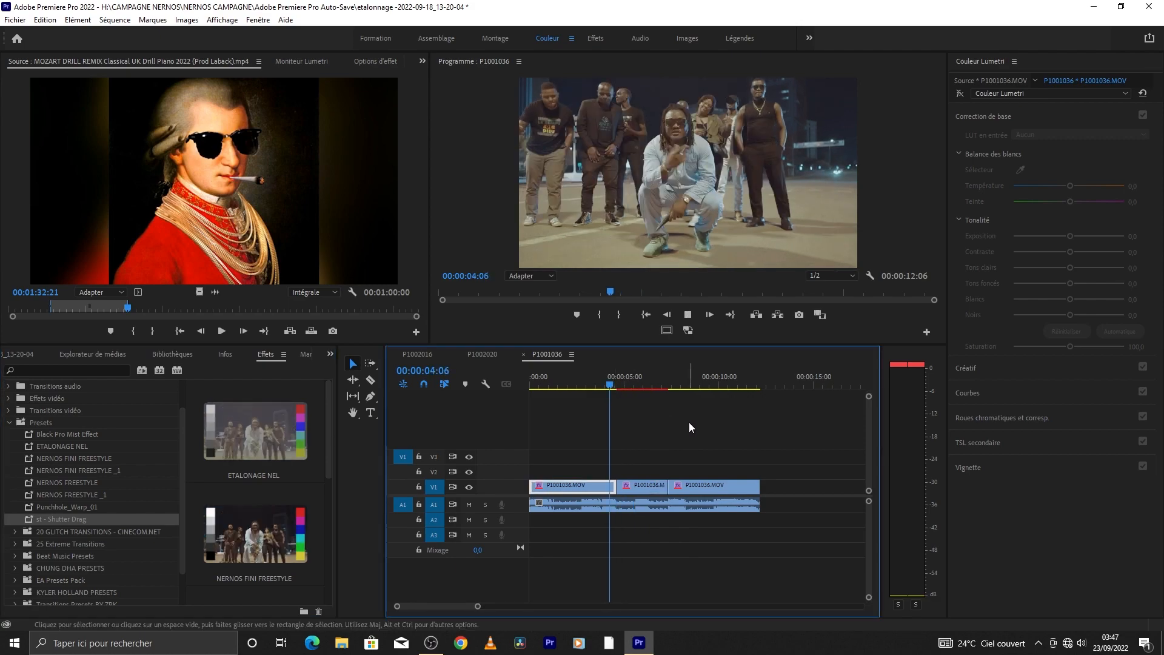
key("space")
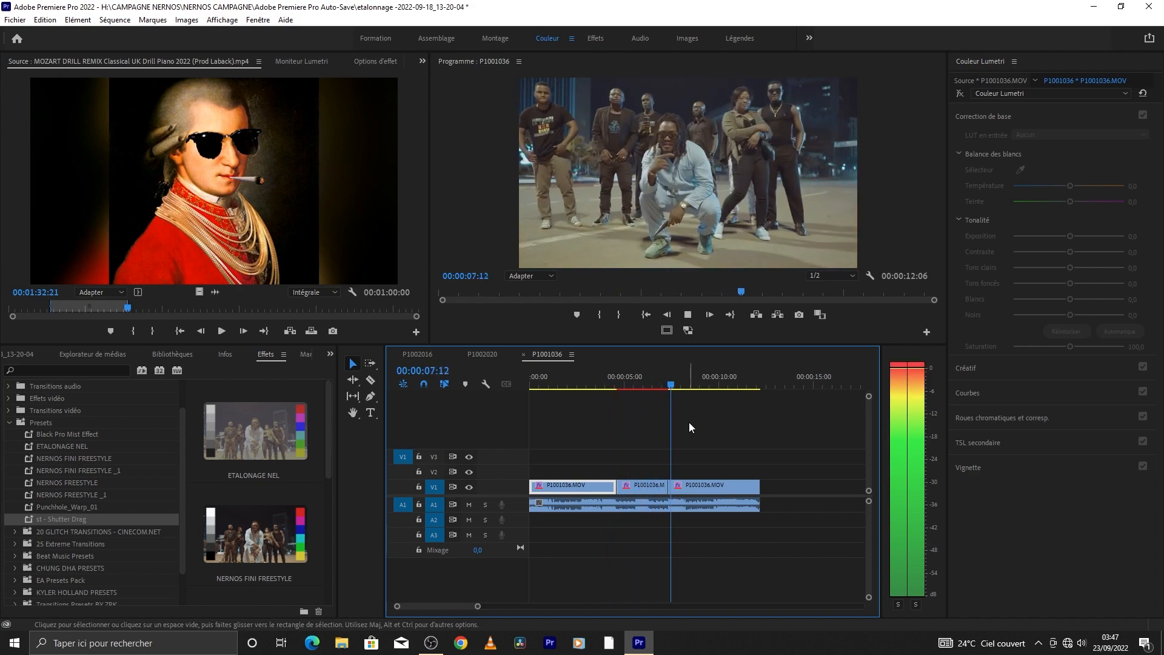
left_click_drag(683, 385, 614, 405)
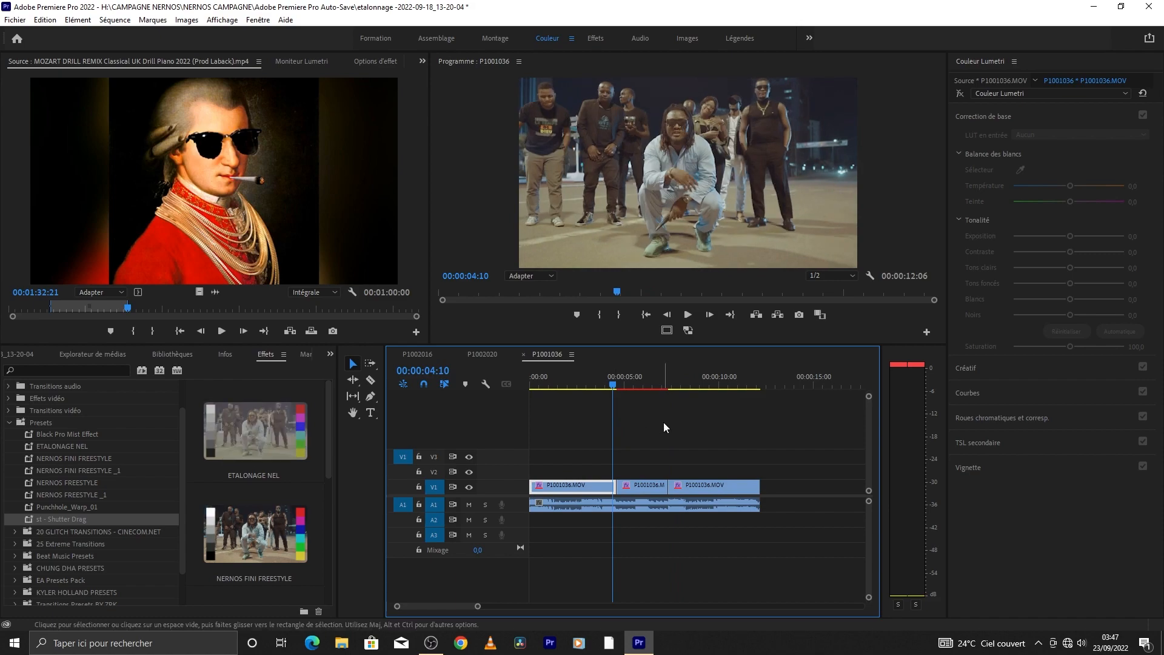
key("space")
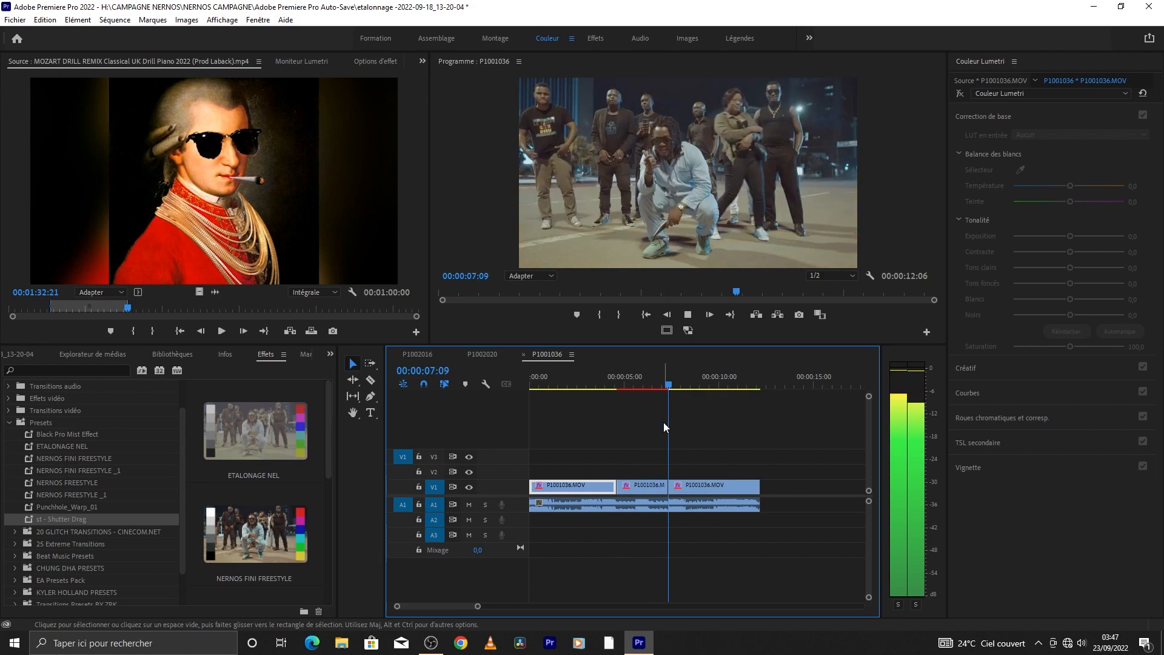
left_click(646, 383)
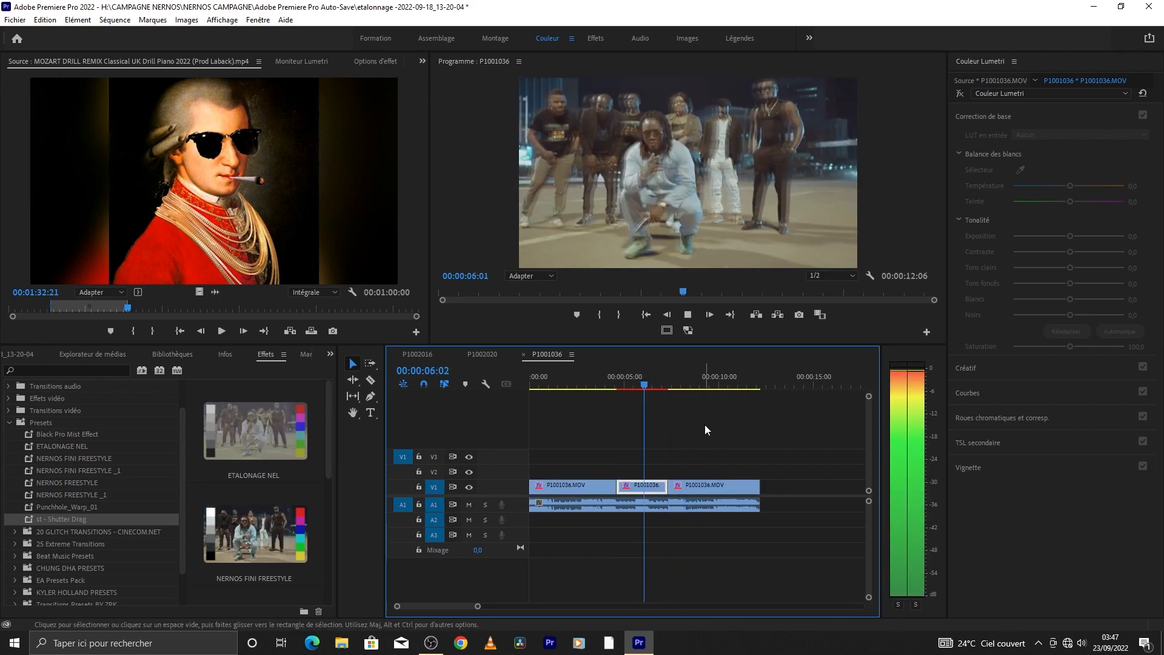
key("space")
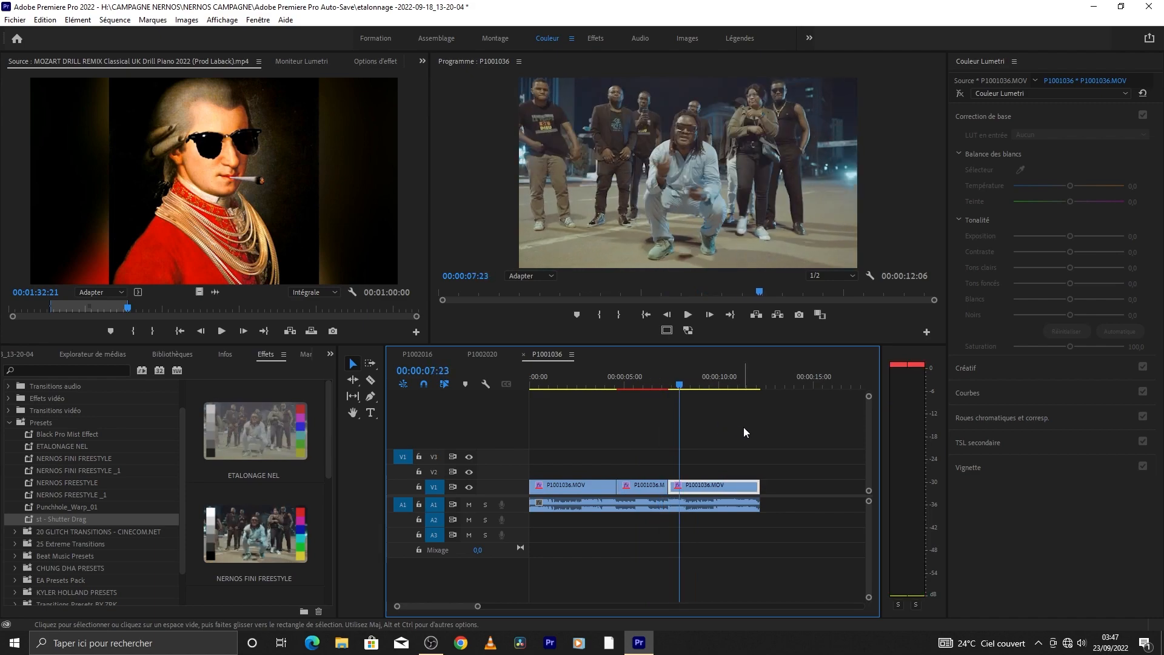
Set the Program monitor's playback resolution to 1/4, replay from about 4 seconds through the middle segment, and deselect all clips.
left_click(844, 277)
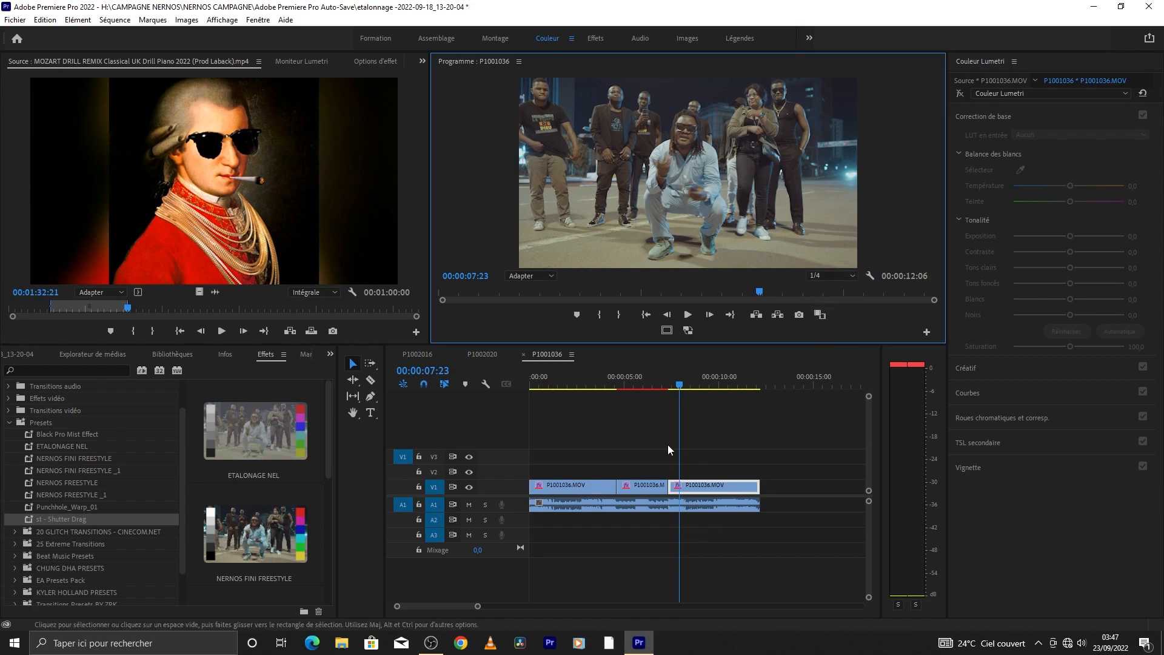
left_click_drag(662, 382, 607, 397)
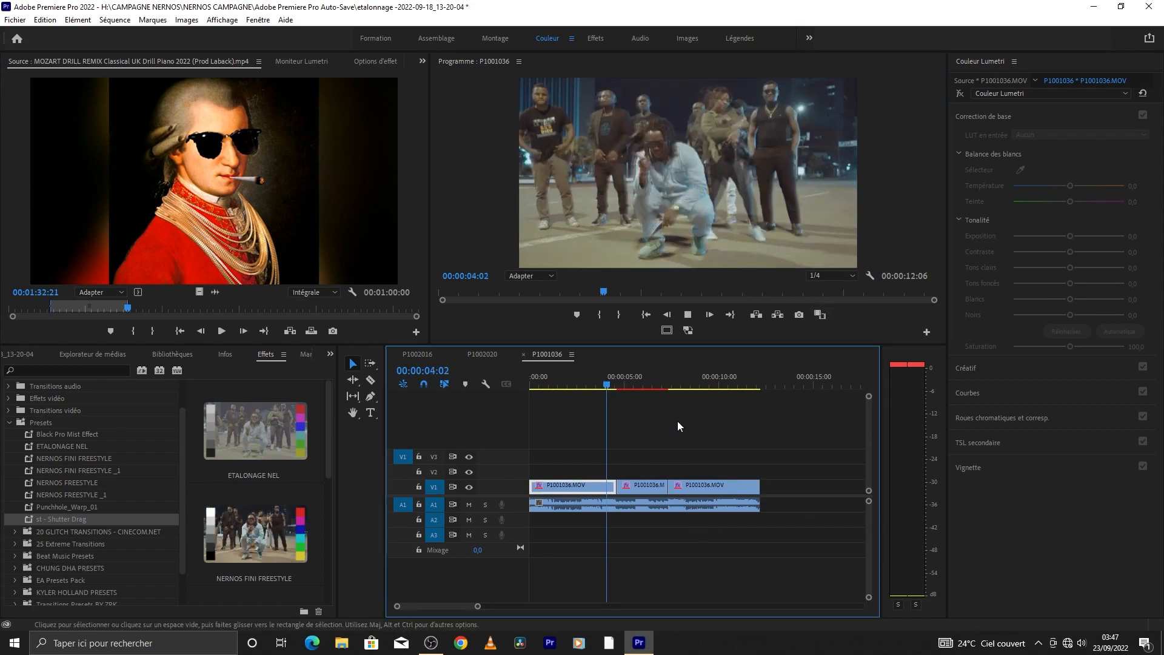
key("space")
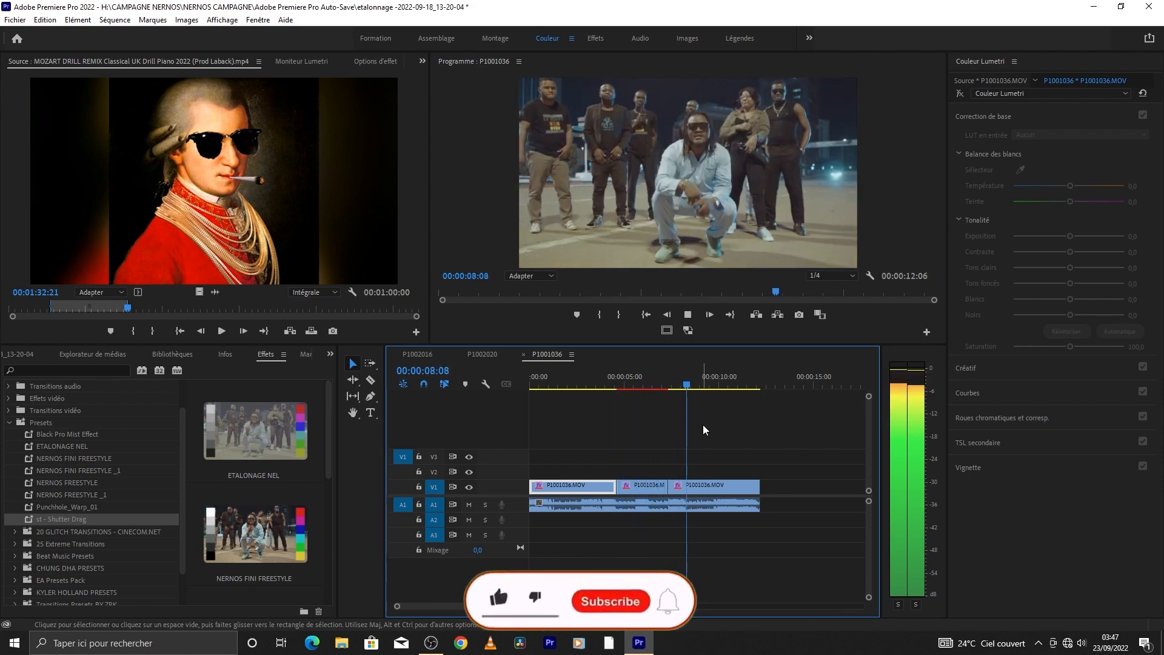
key("space")
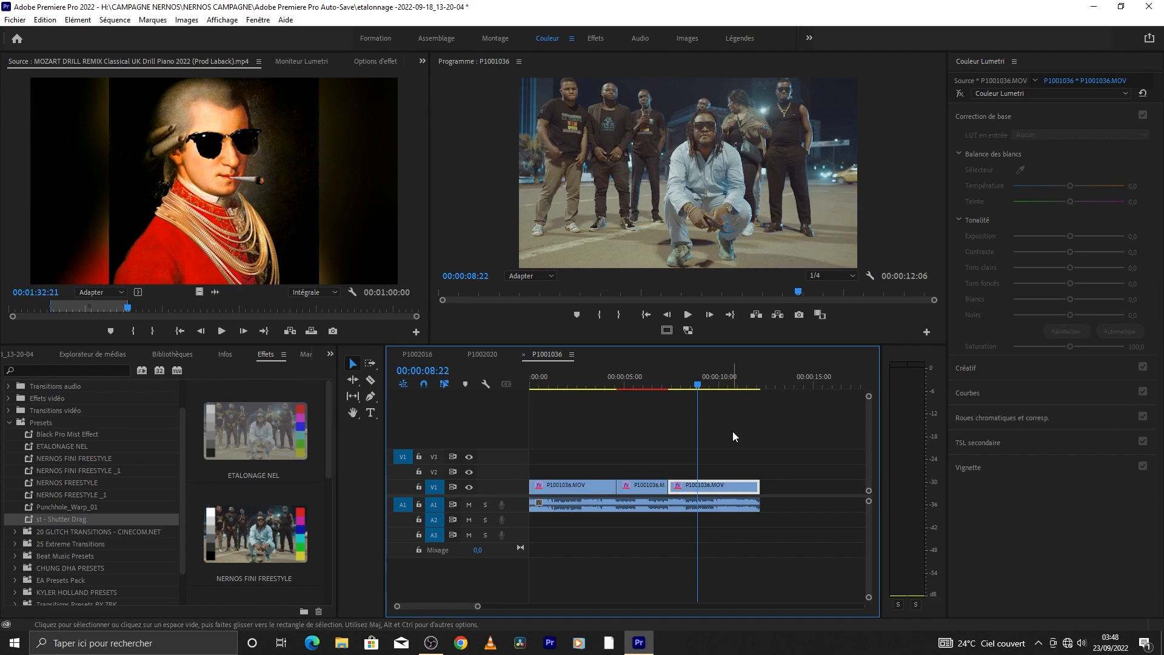
left_click(776, 458)
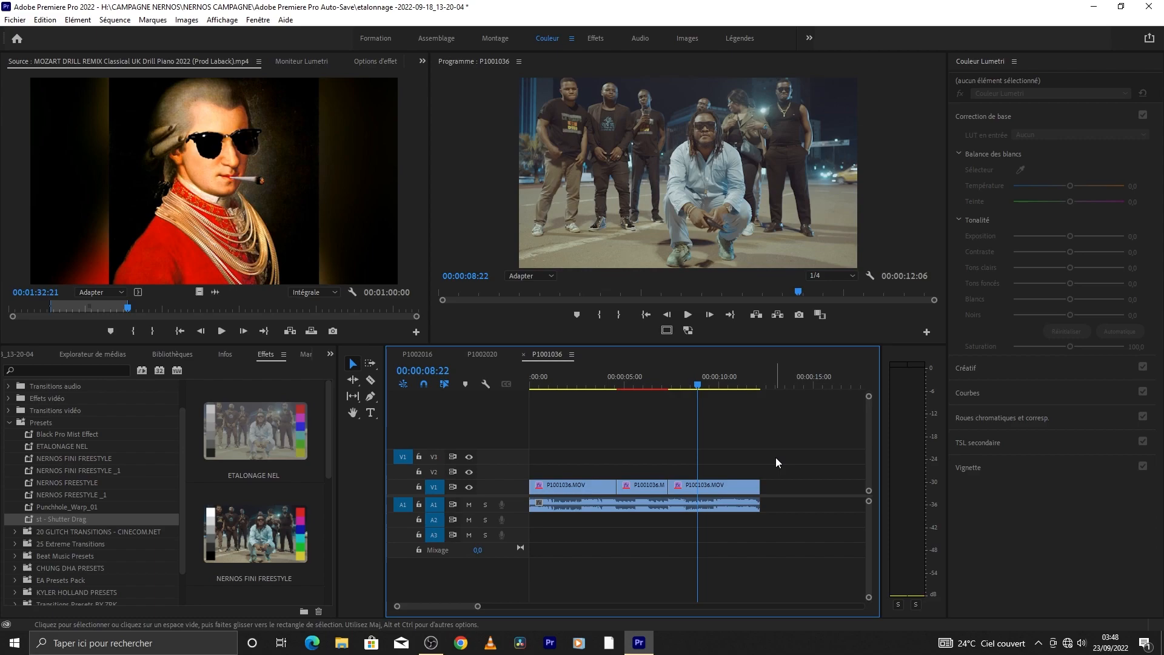